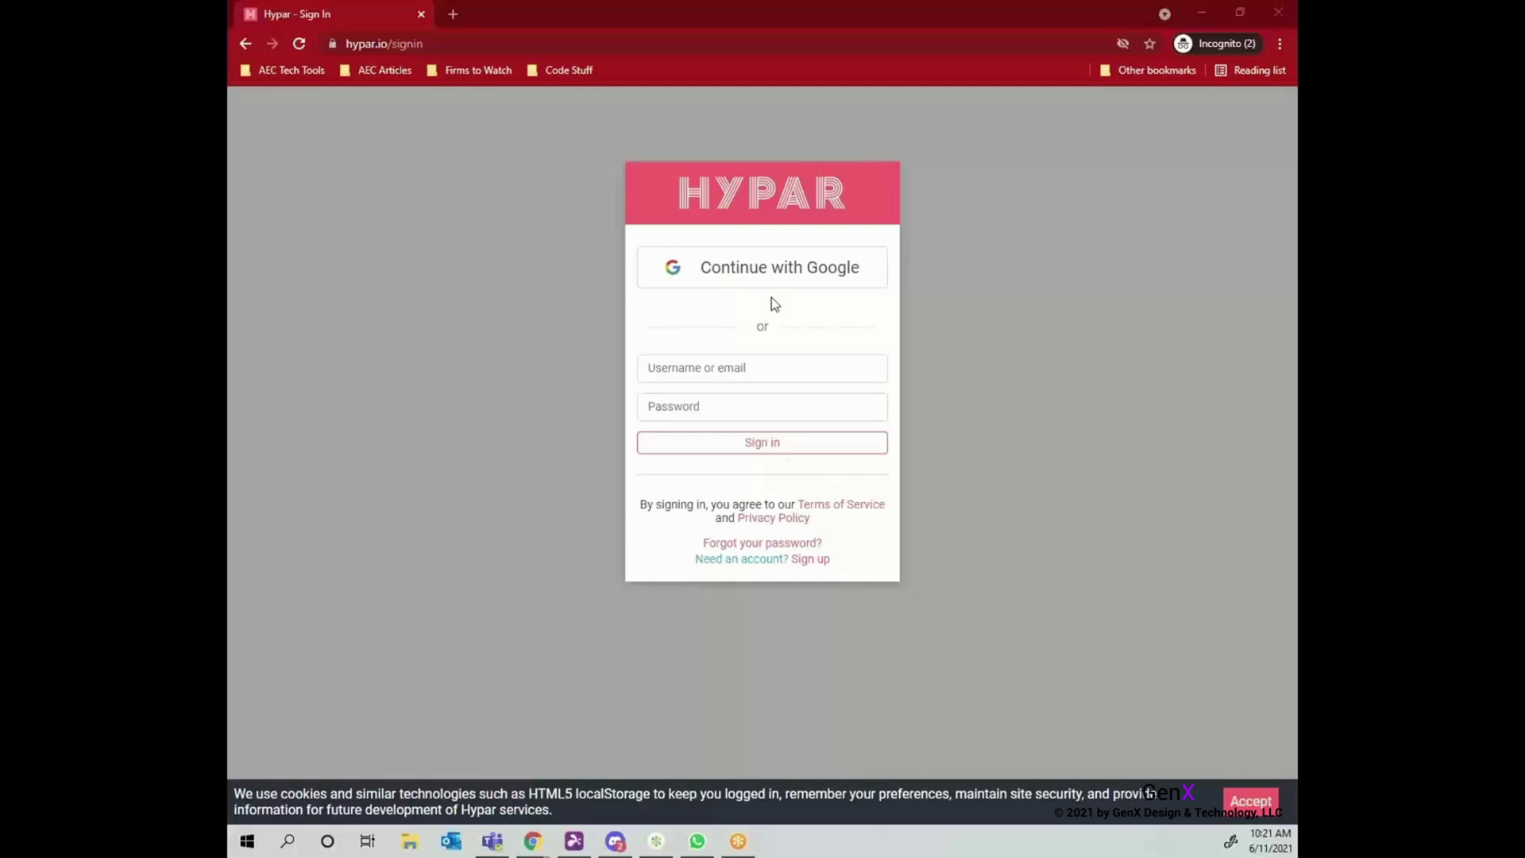
Sign in to Hypar with a different Google account's e-mail and password.
click(768, 278)
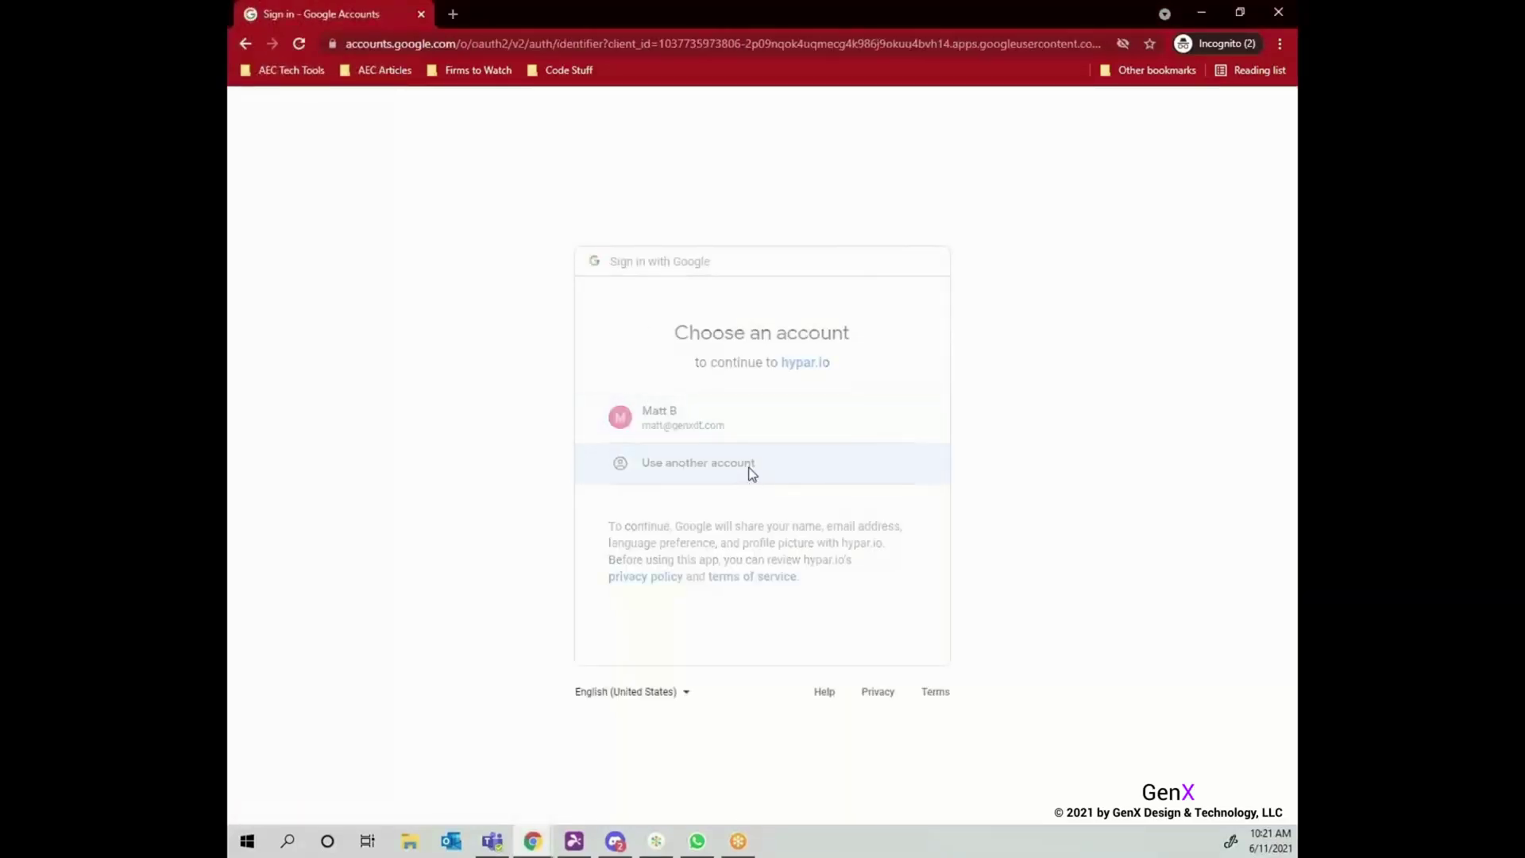
click(749, 467)
click(909, 521)
key(Return)
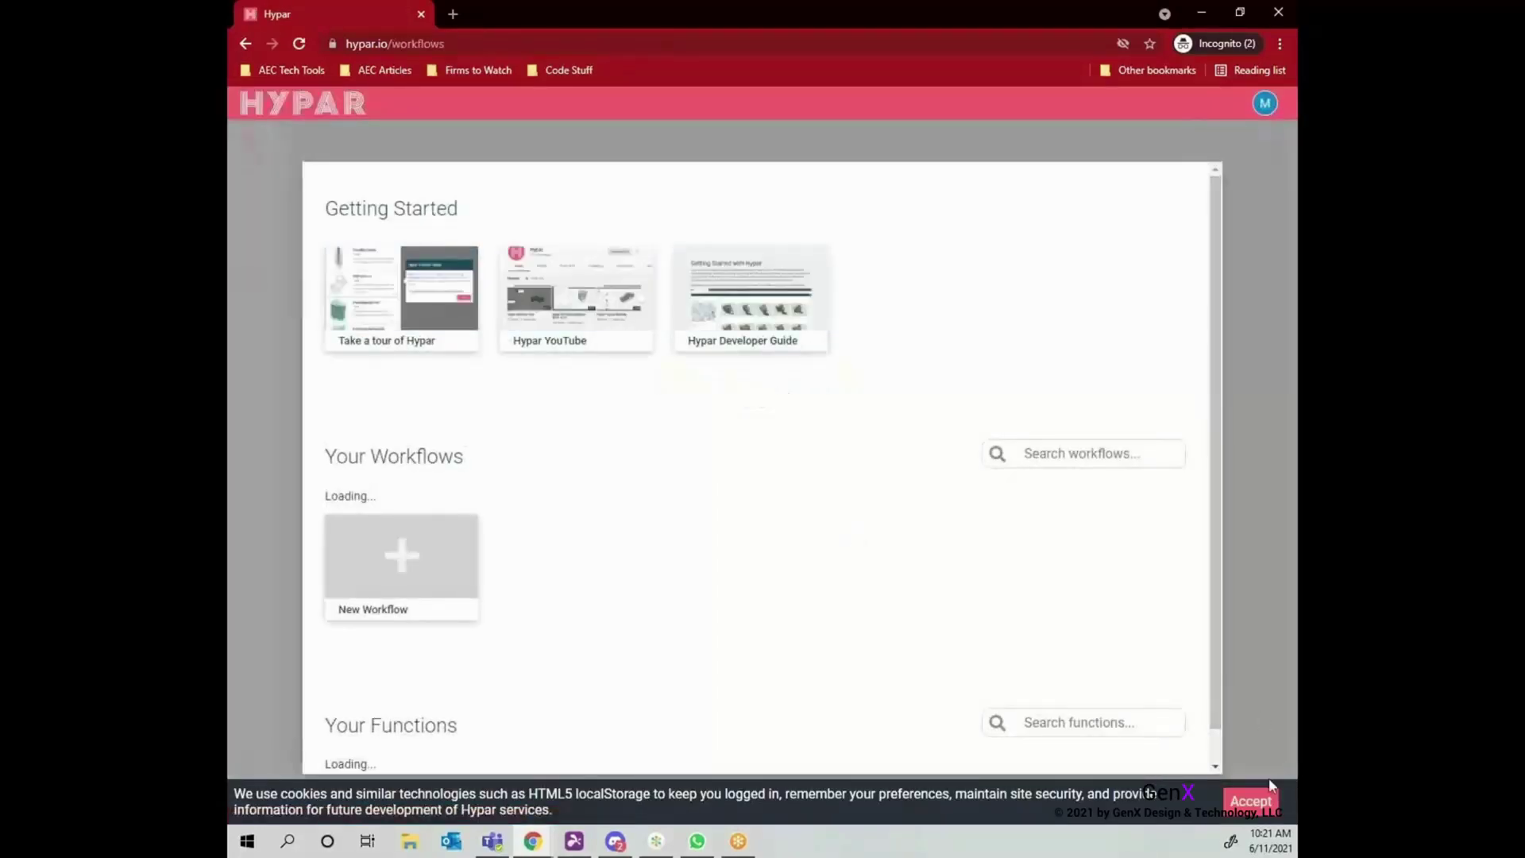
Accept the cookie notice and browse the workflows and functions dashboard.
click(1241, 802)
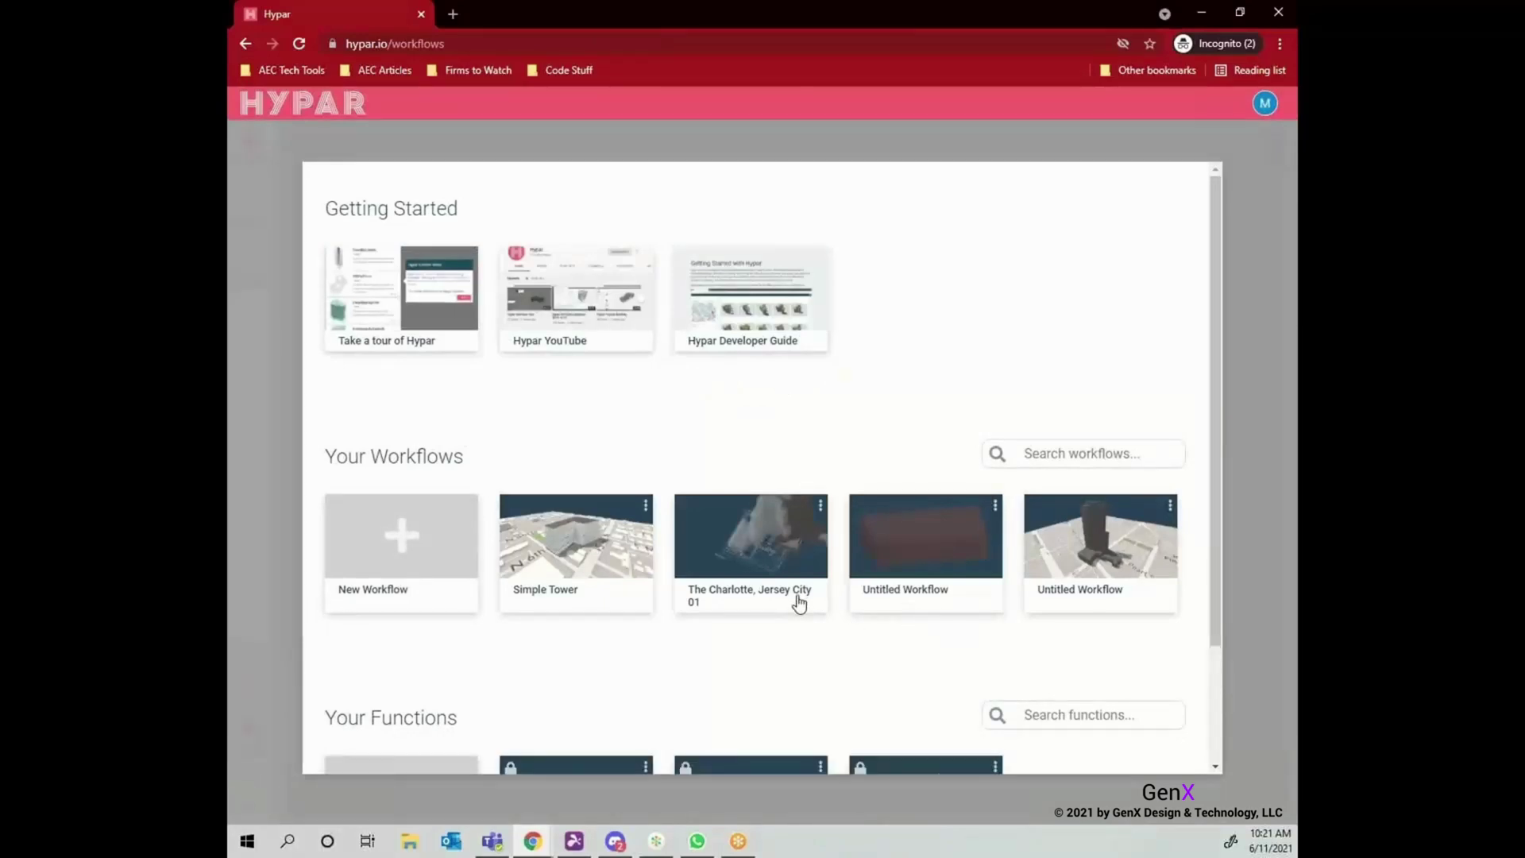
scroll(800, 603, down, 1)
scroll(799, 603, down, 1)
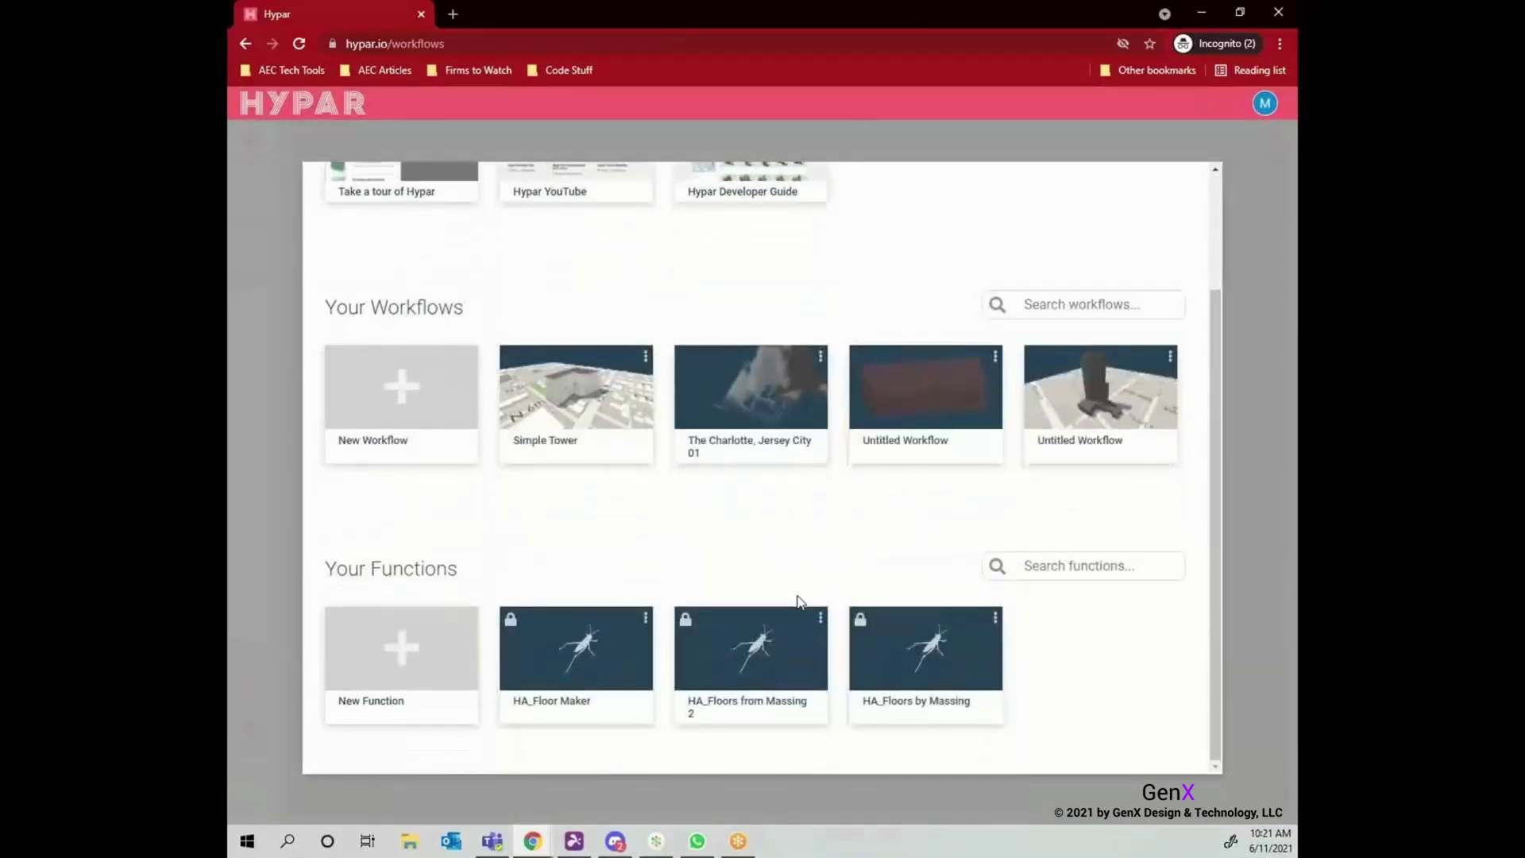
scroll(799, 602, up, 1)
scroll(799, 602, up, 1)
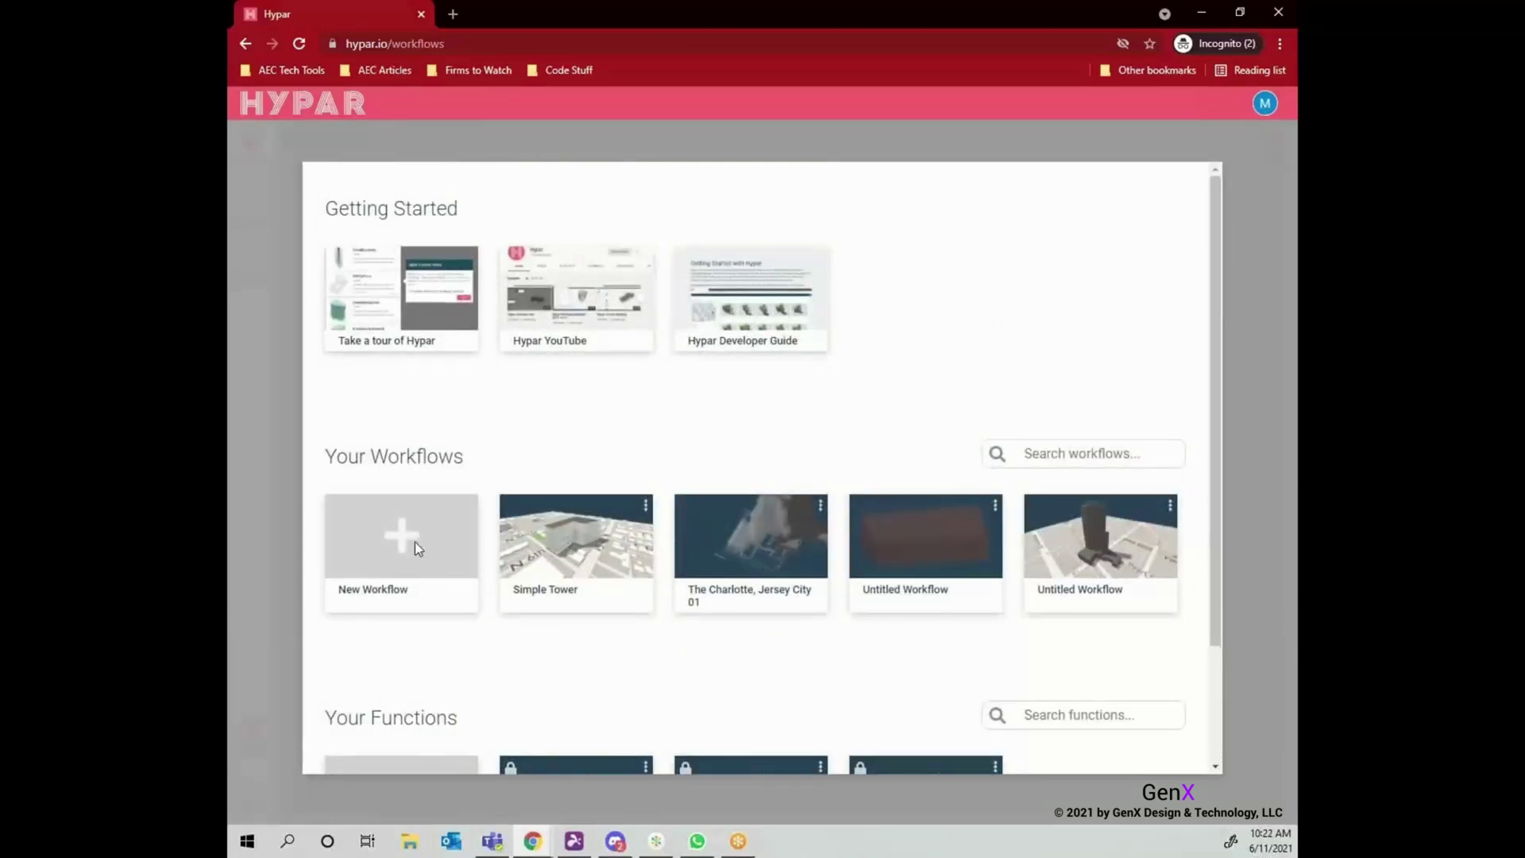
Create a new blank workflow and add the Location function to it.
click(415, 542)
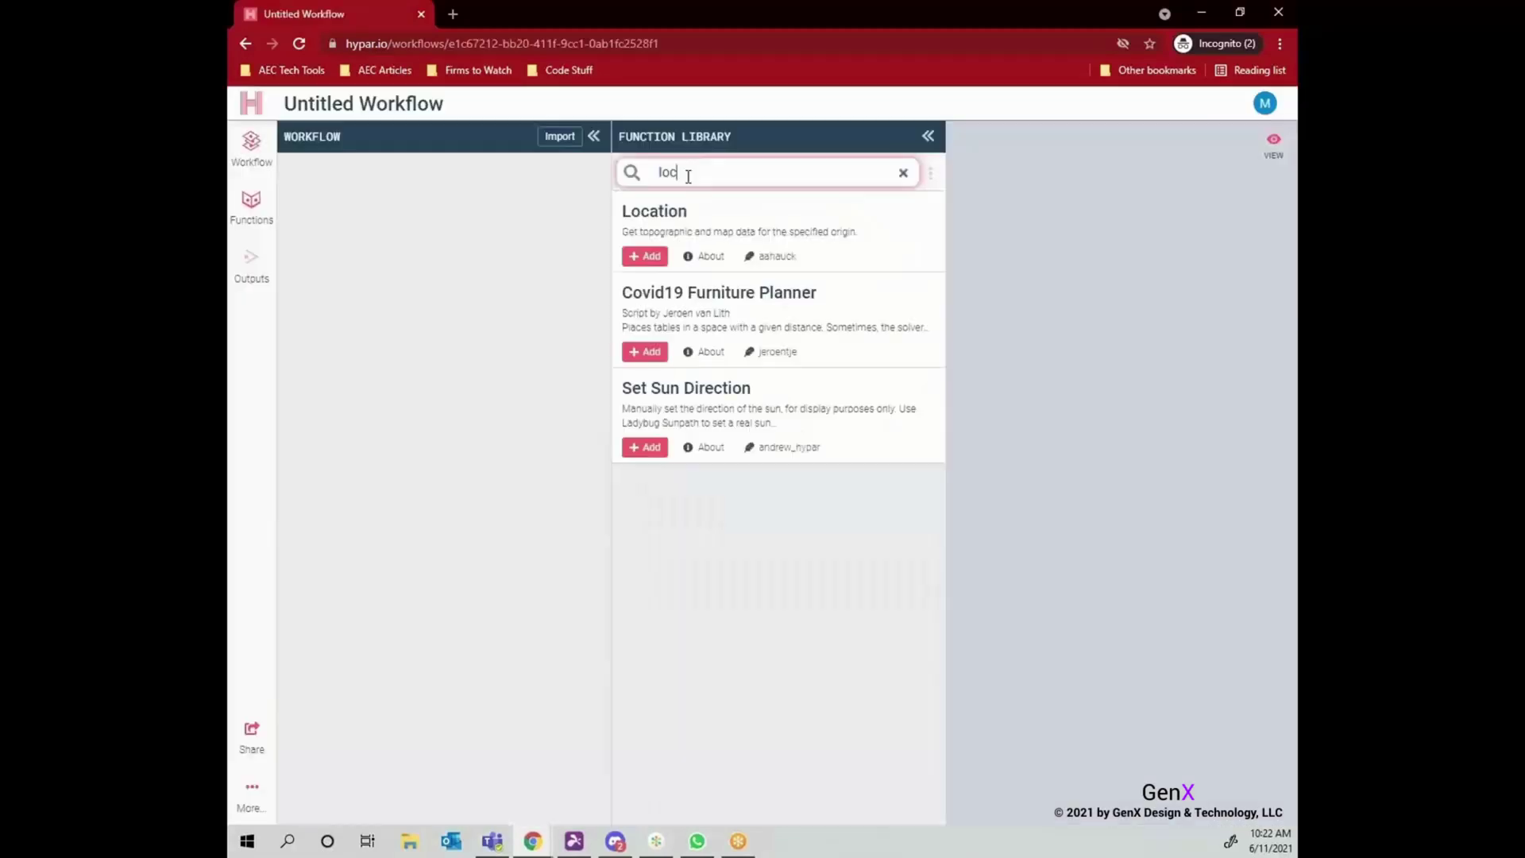
text(tio)
click(647, 287)
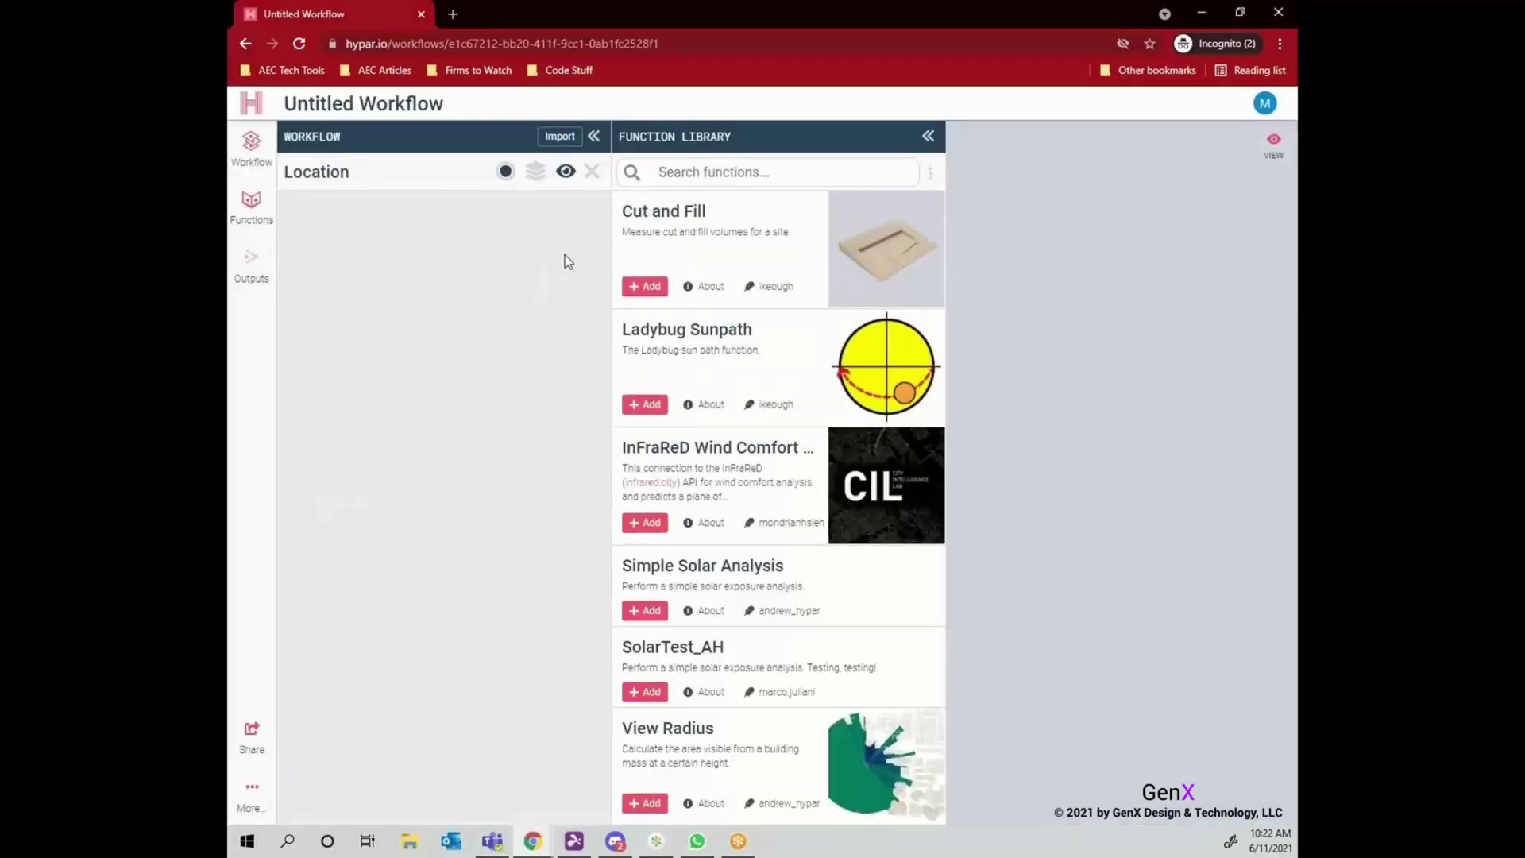
Set the Location origin to the Jersey City site (40.7182, -74.0388).
click(505, 170)
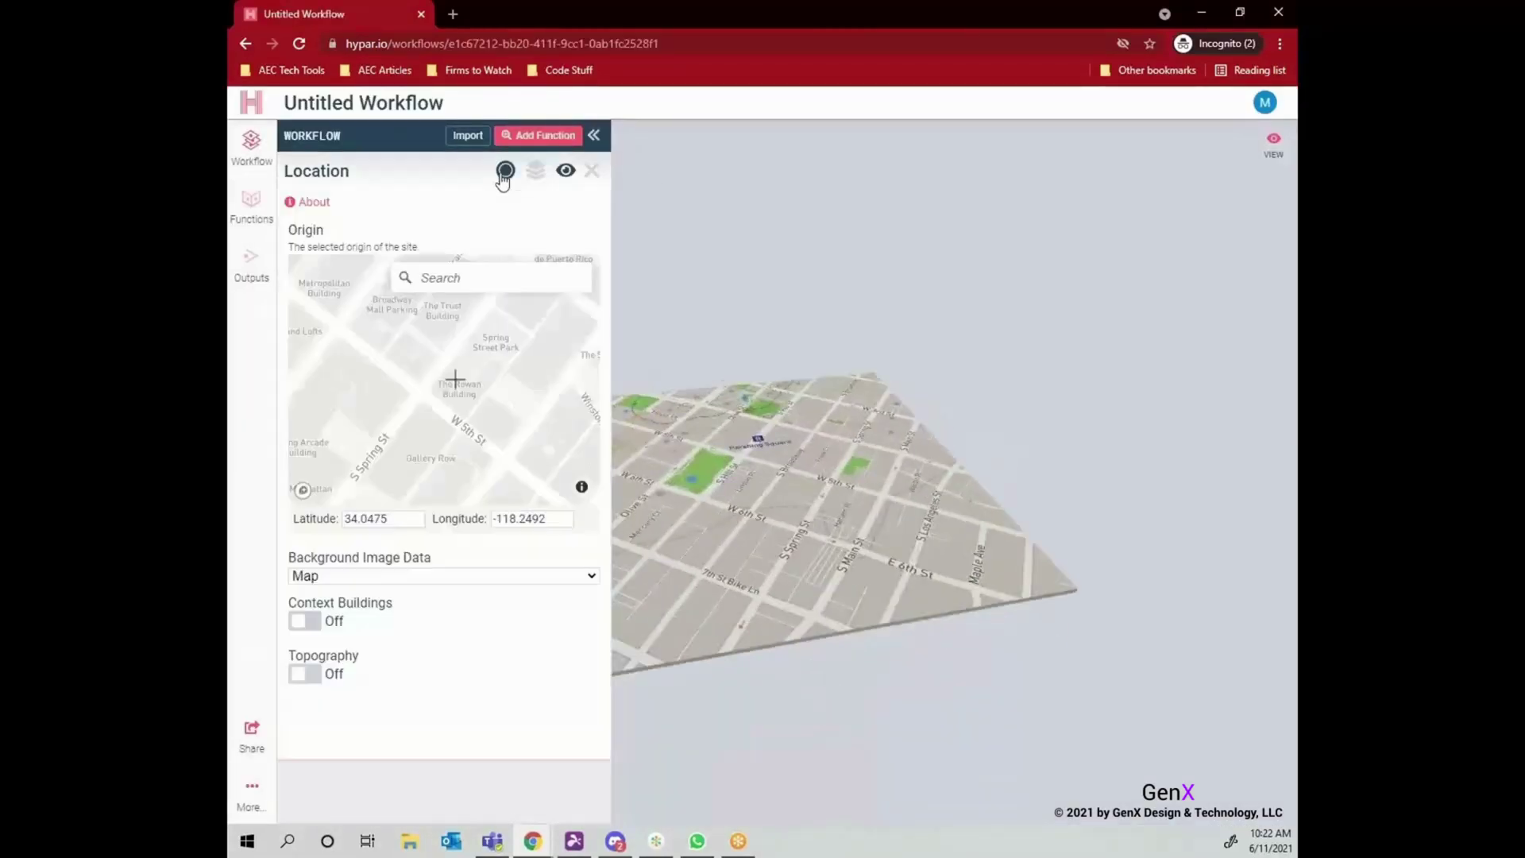
scroll(437, 392, down, 10)
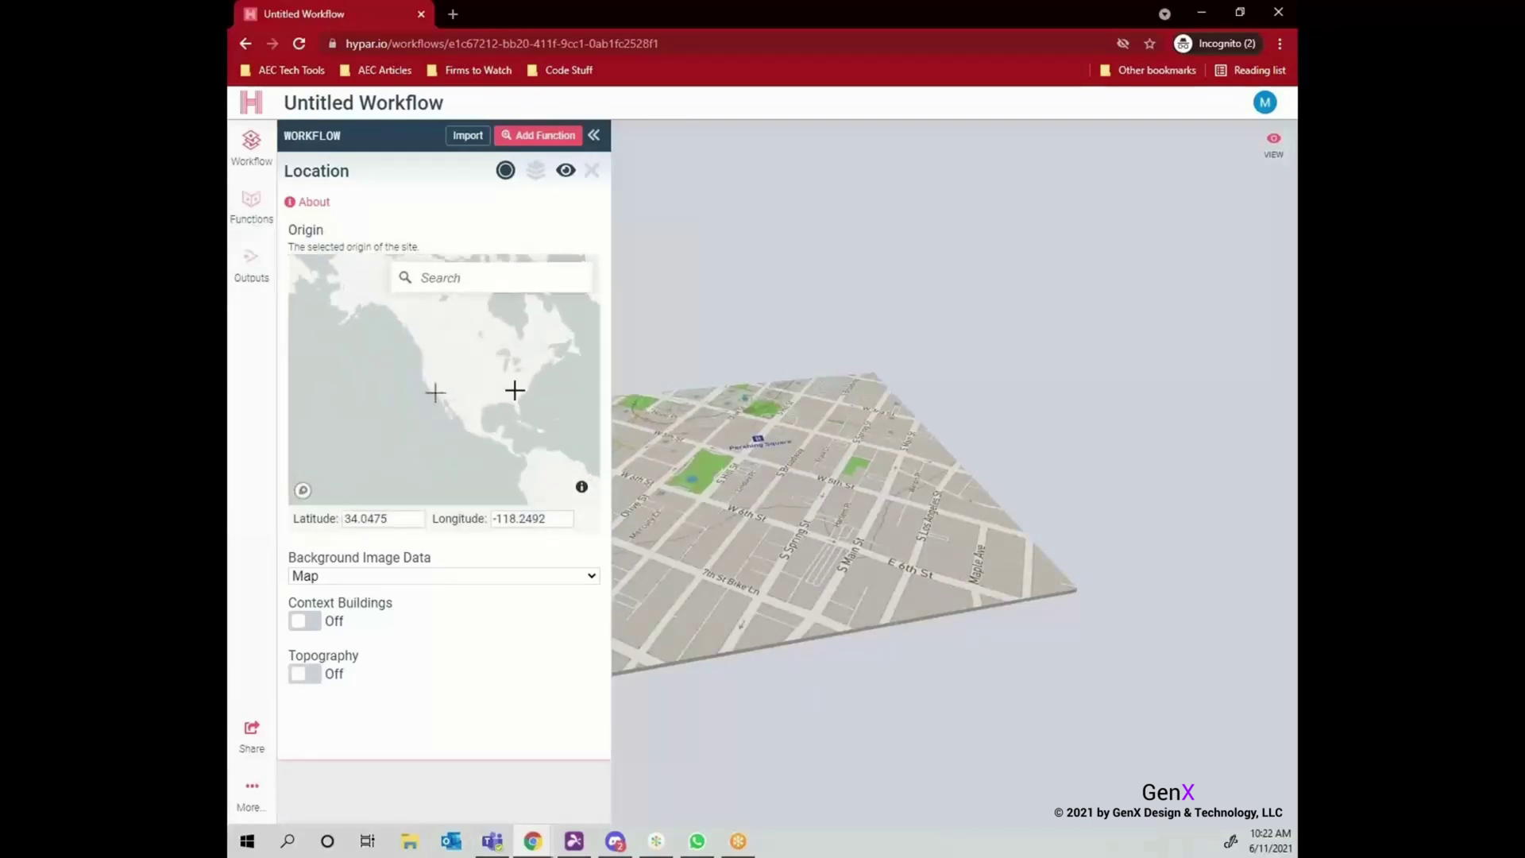
scroll(476, 402, up, 10)
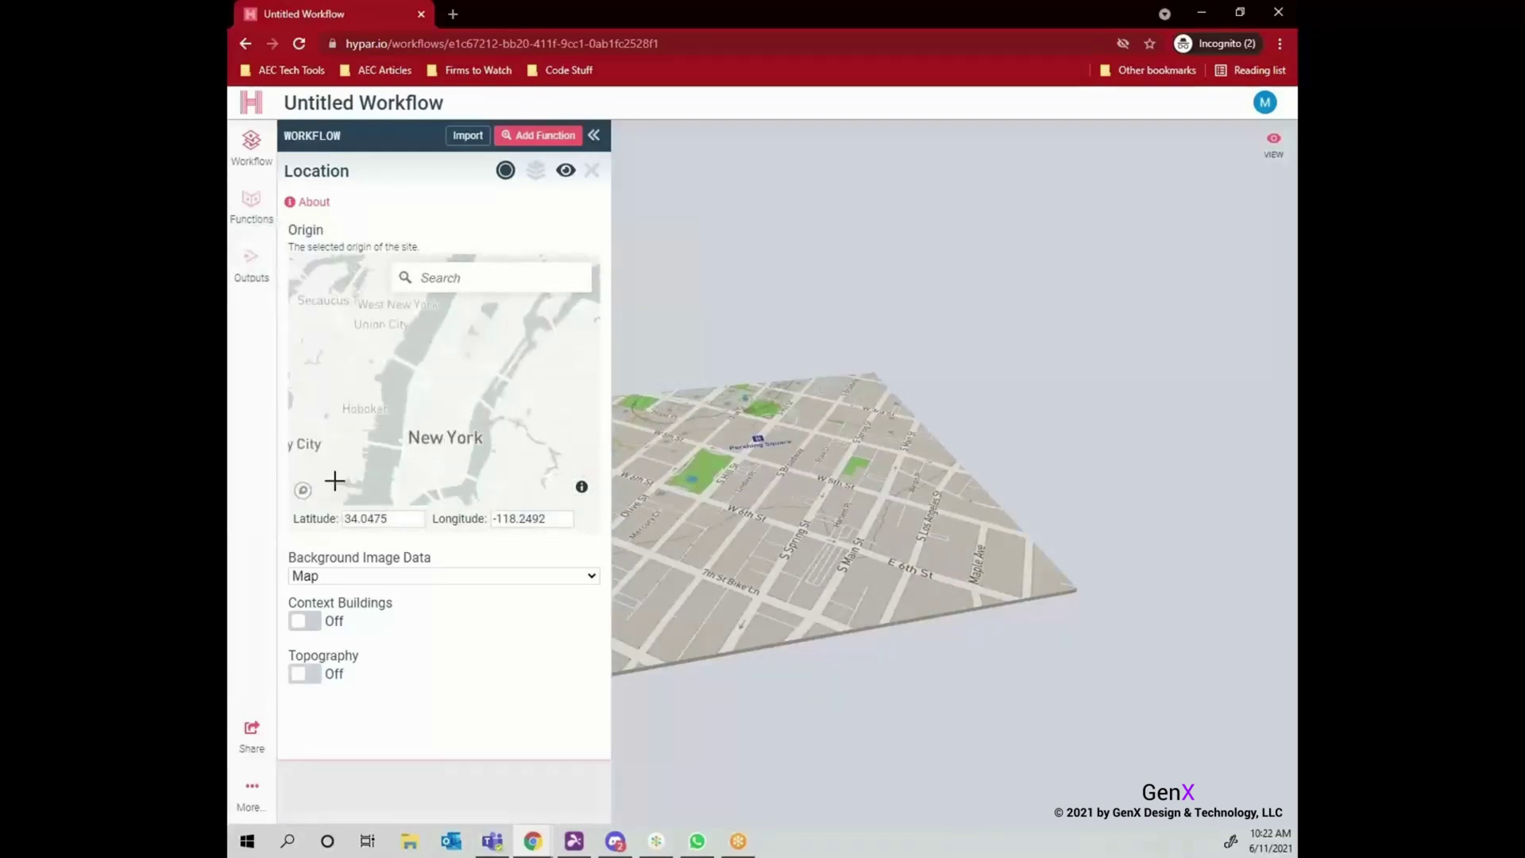
scroll(429, 366, up, 2)
click(362, 303)
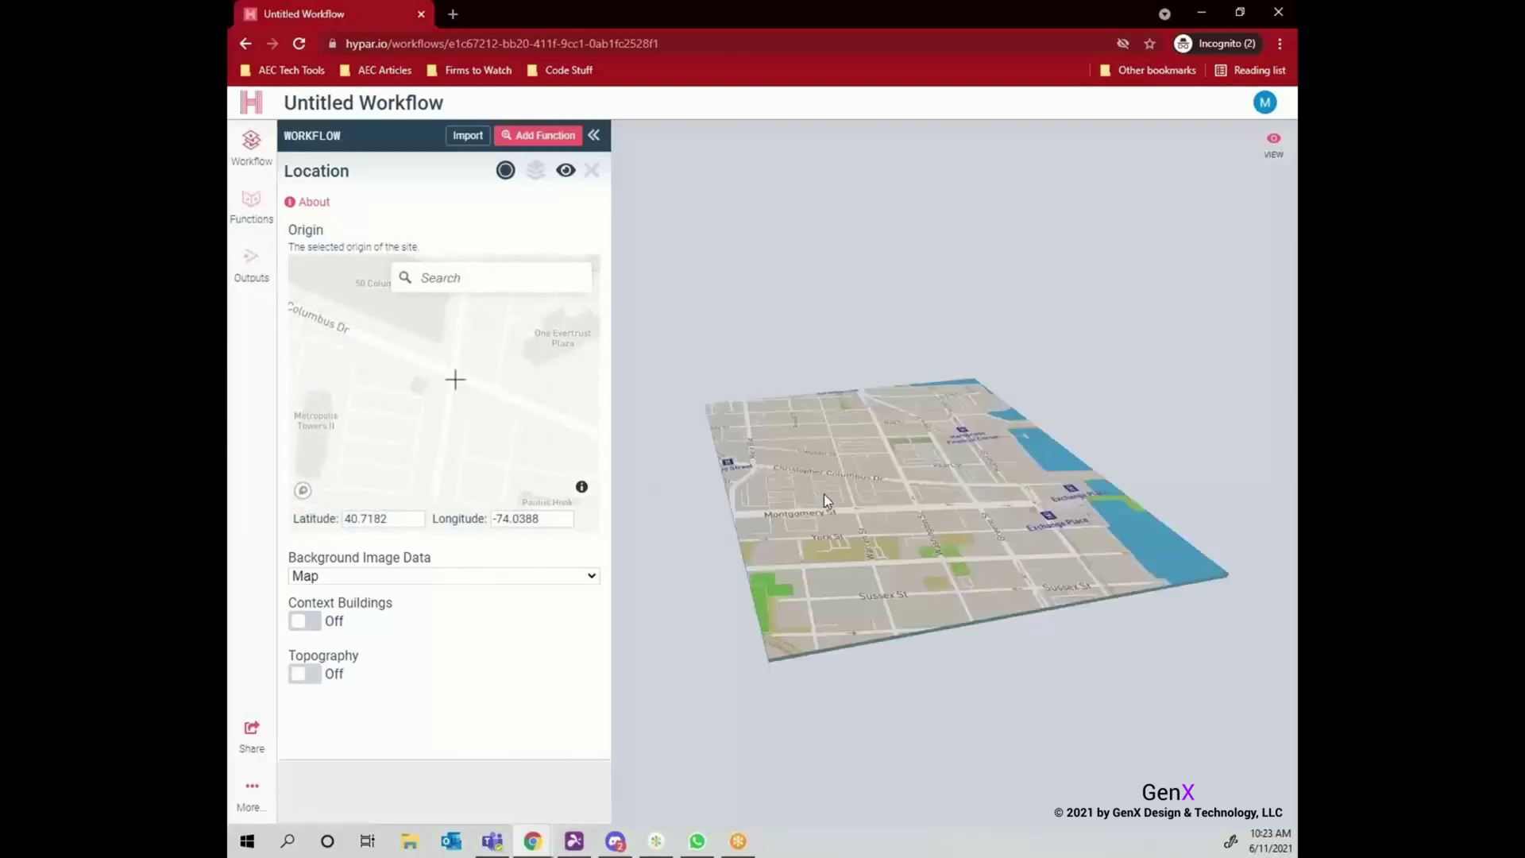
scroll(463, 404, down, 2)
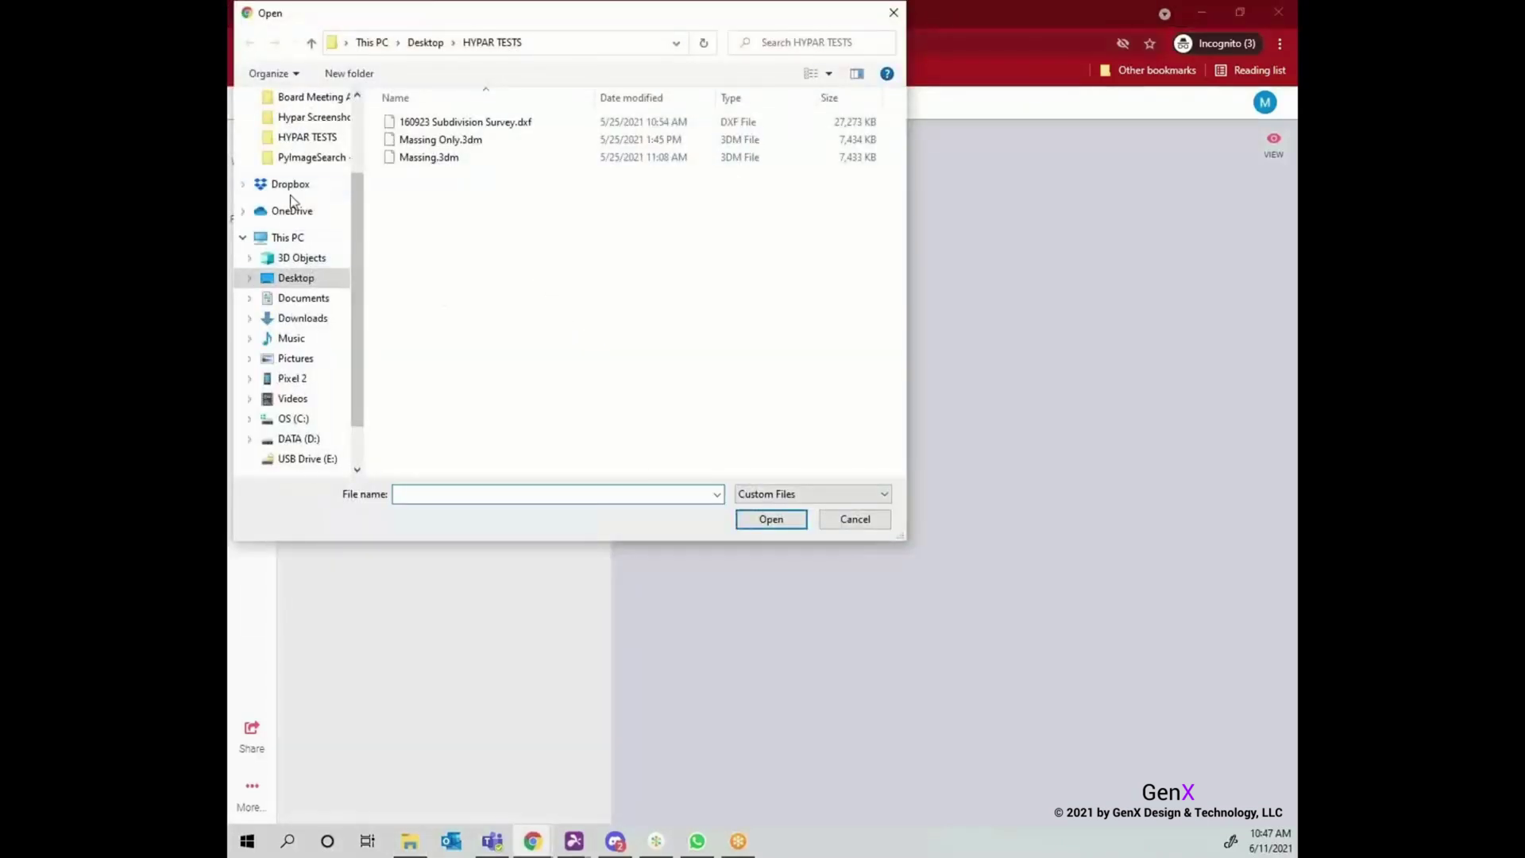
Import the 160923 Subdivision Survey DXF from the Dropbox HYPAR TESTS folder.
click(290, 184)
double_click(466, 344)
click(508, 121)
click(743, 517)
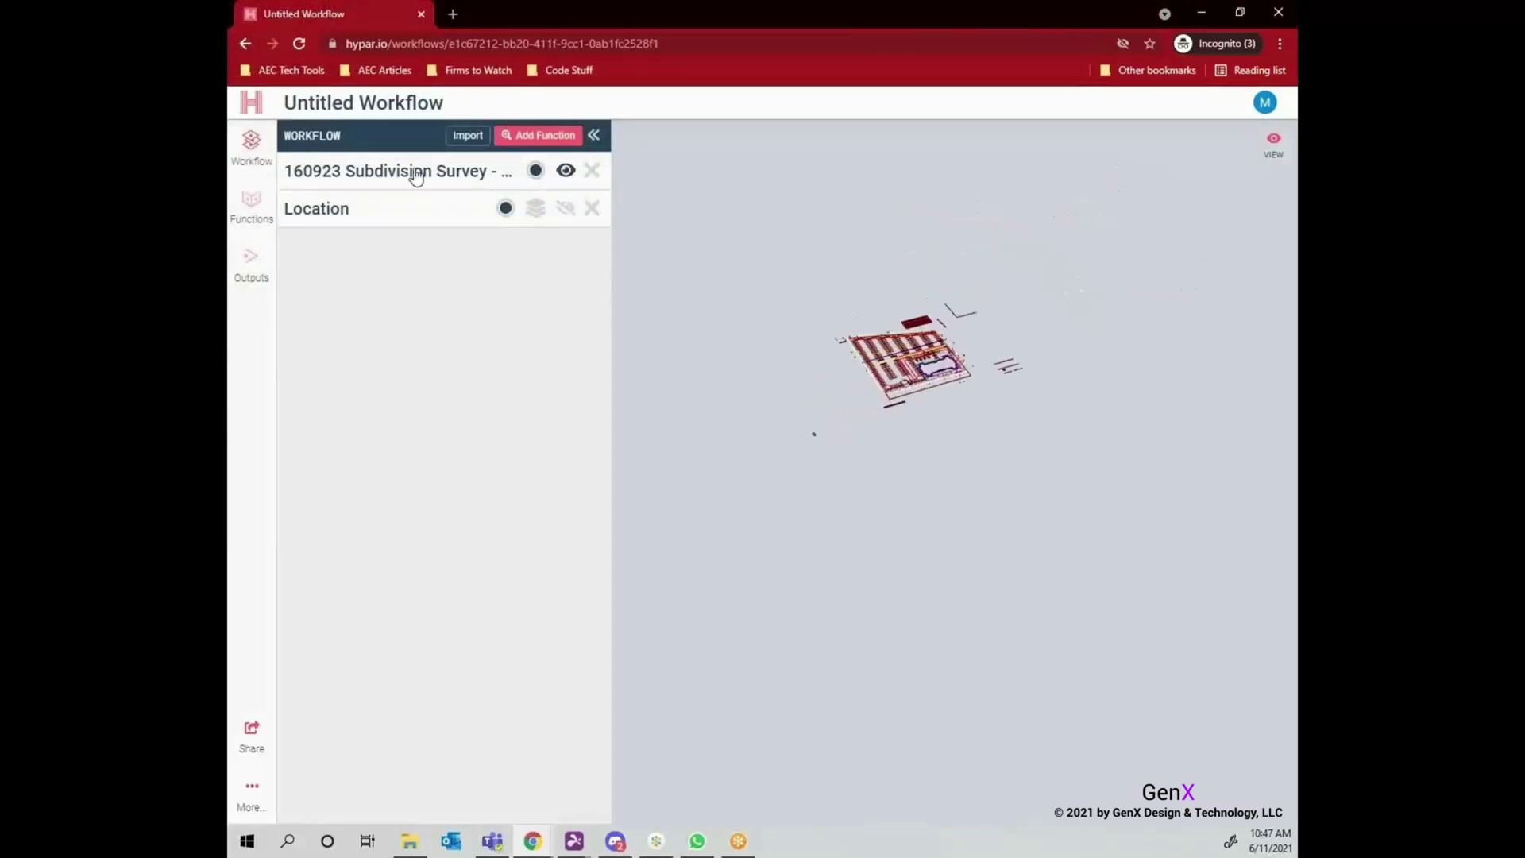
Hide all survey layers except Property Line, Curb External and Building.
click(416, 176)
scroll(375, 385, down, 5)
scroll(374, 385, up, 2)
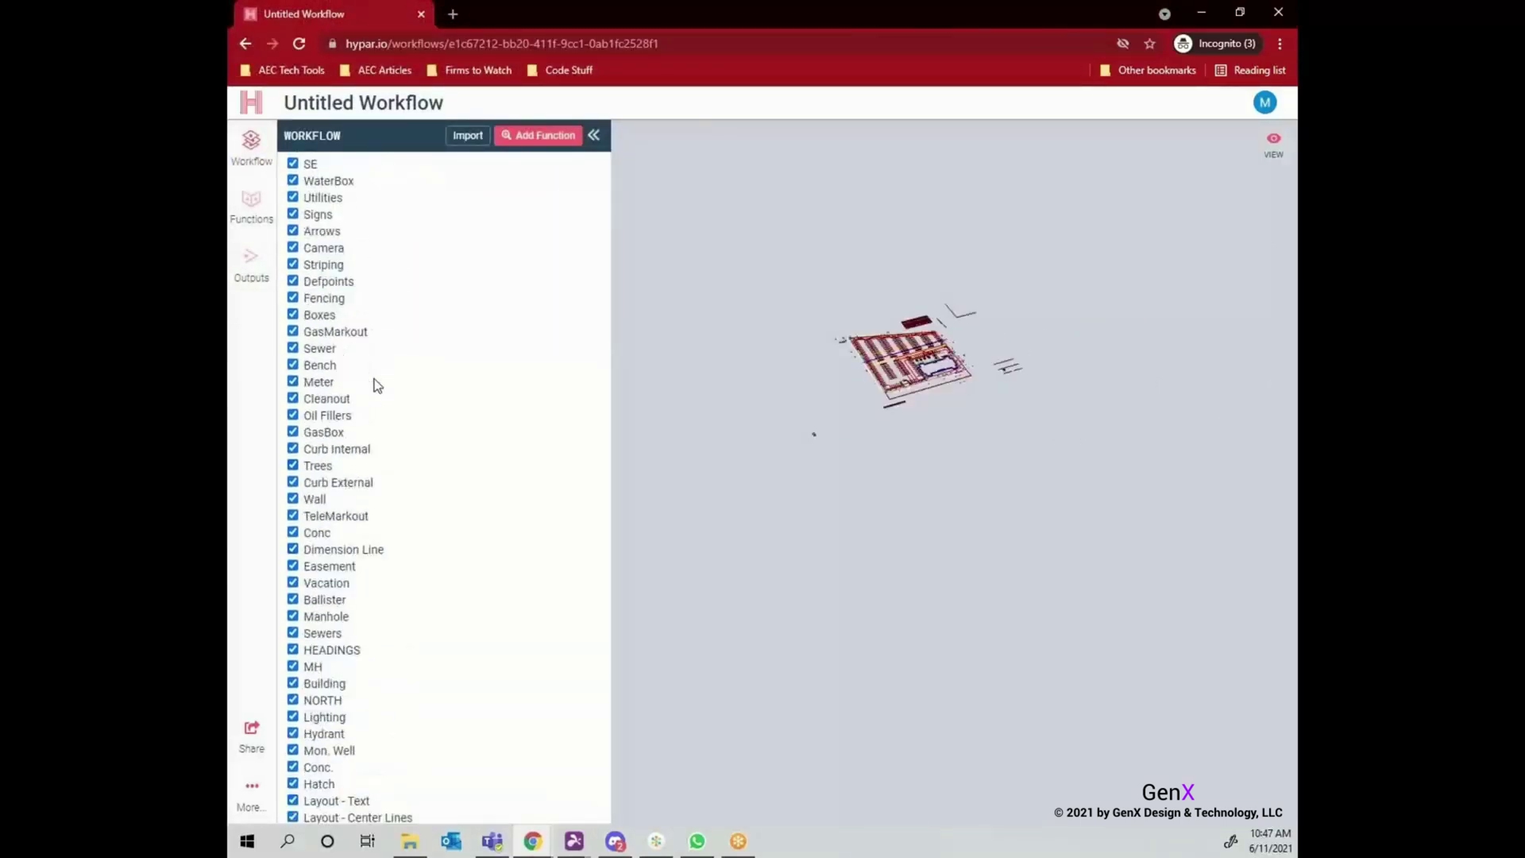
scroll(378, 385, down, 1)
click(310, 785)
scroll(340, 415, up, 3)
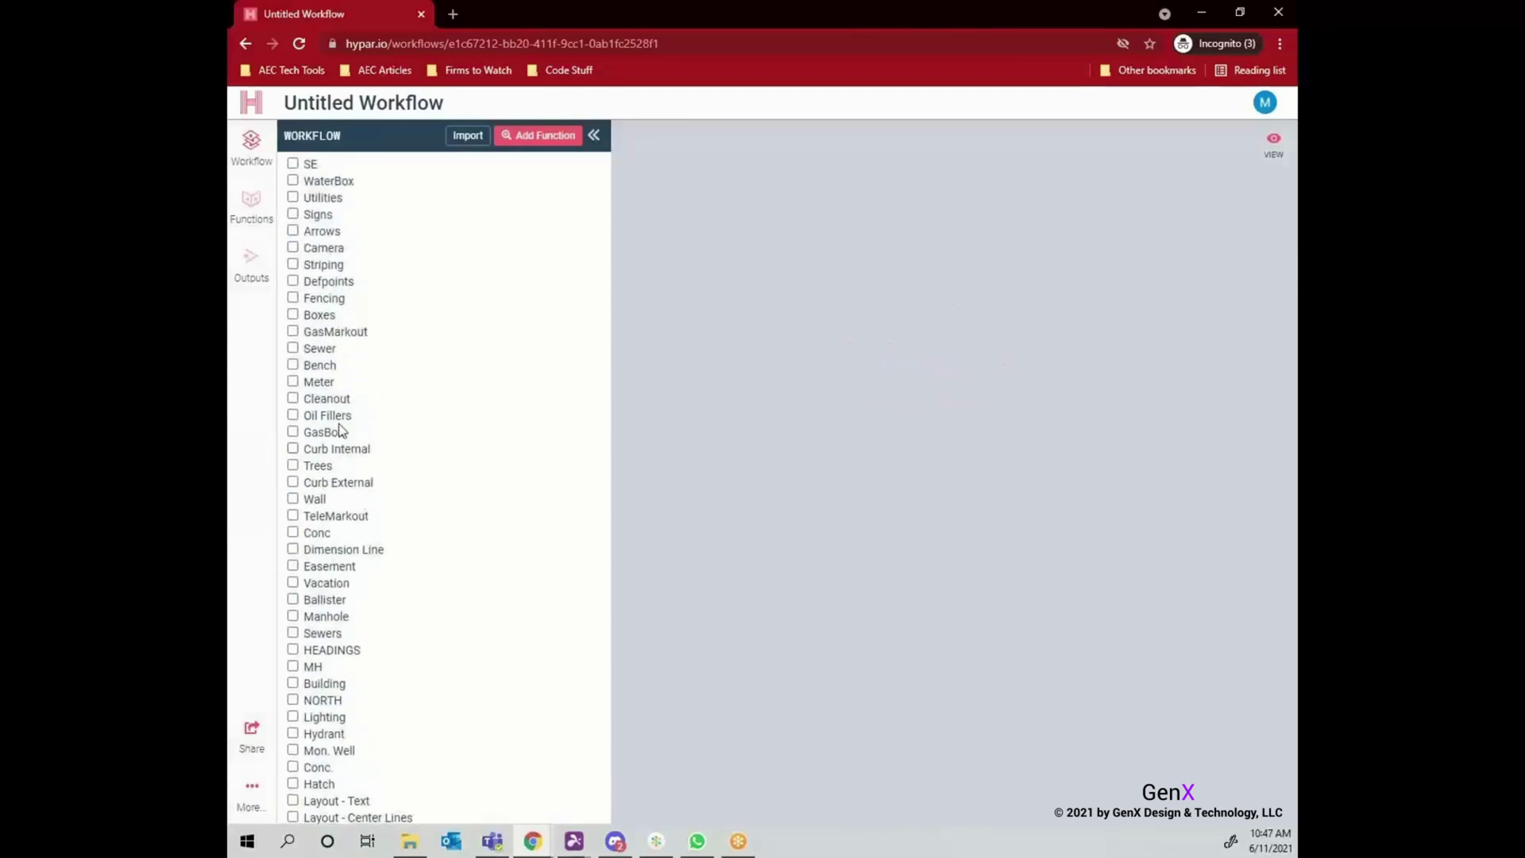
scroll(334, 556, down, 3)
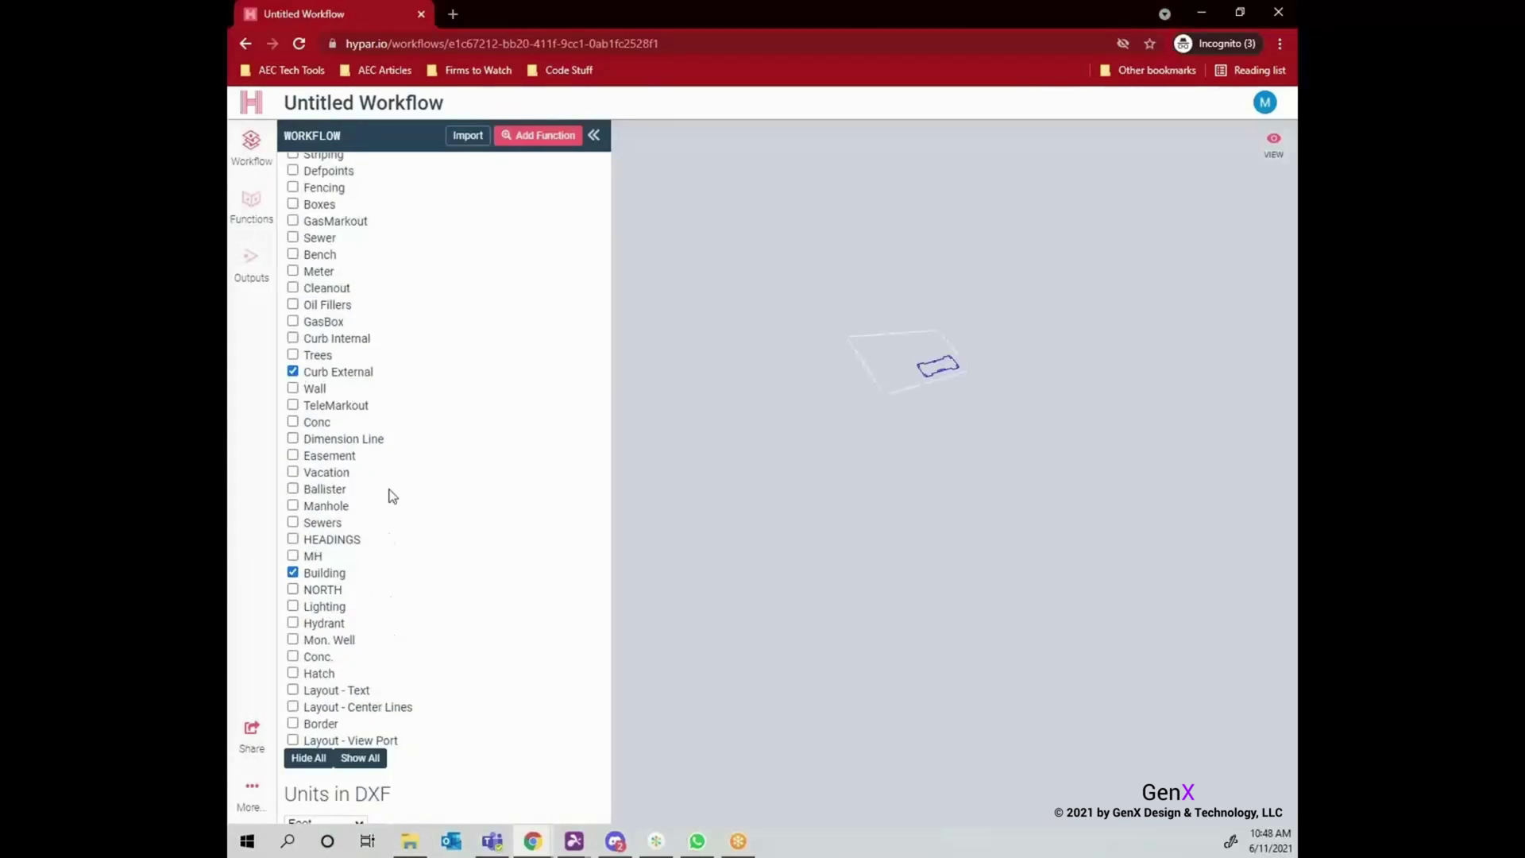
scroll(392, 496, up, 4)
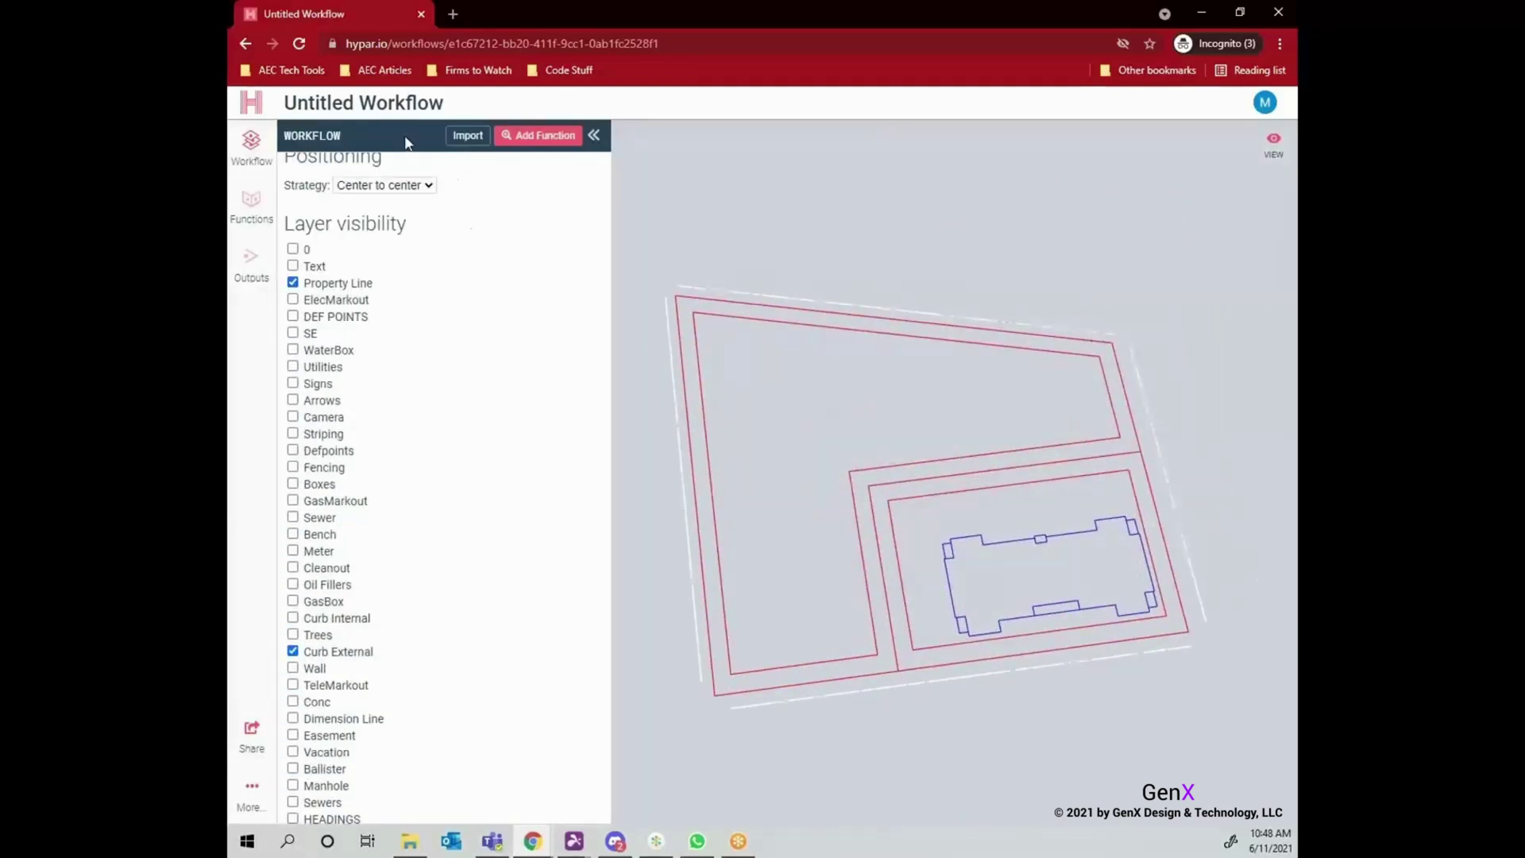
Set the survey's positioning strategy to Manual: relative.
scroll(405, 244, up, 1)
click(405, 243)
click(373, 288)
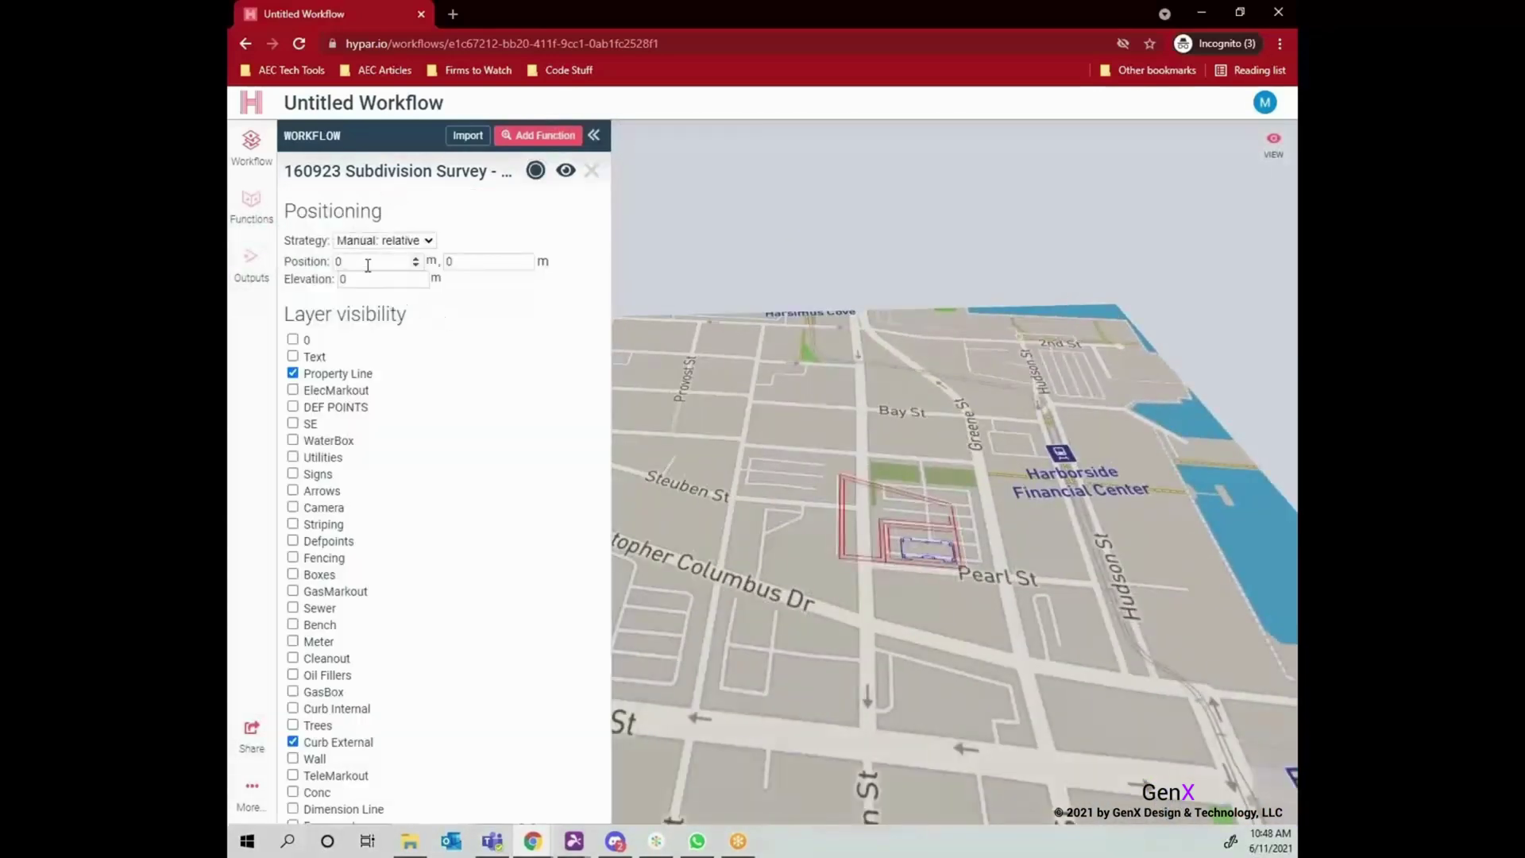
Offset the survey position to X -132 m and Y -136 m.
double_click(368, 265)
text(-54)
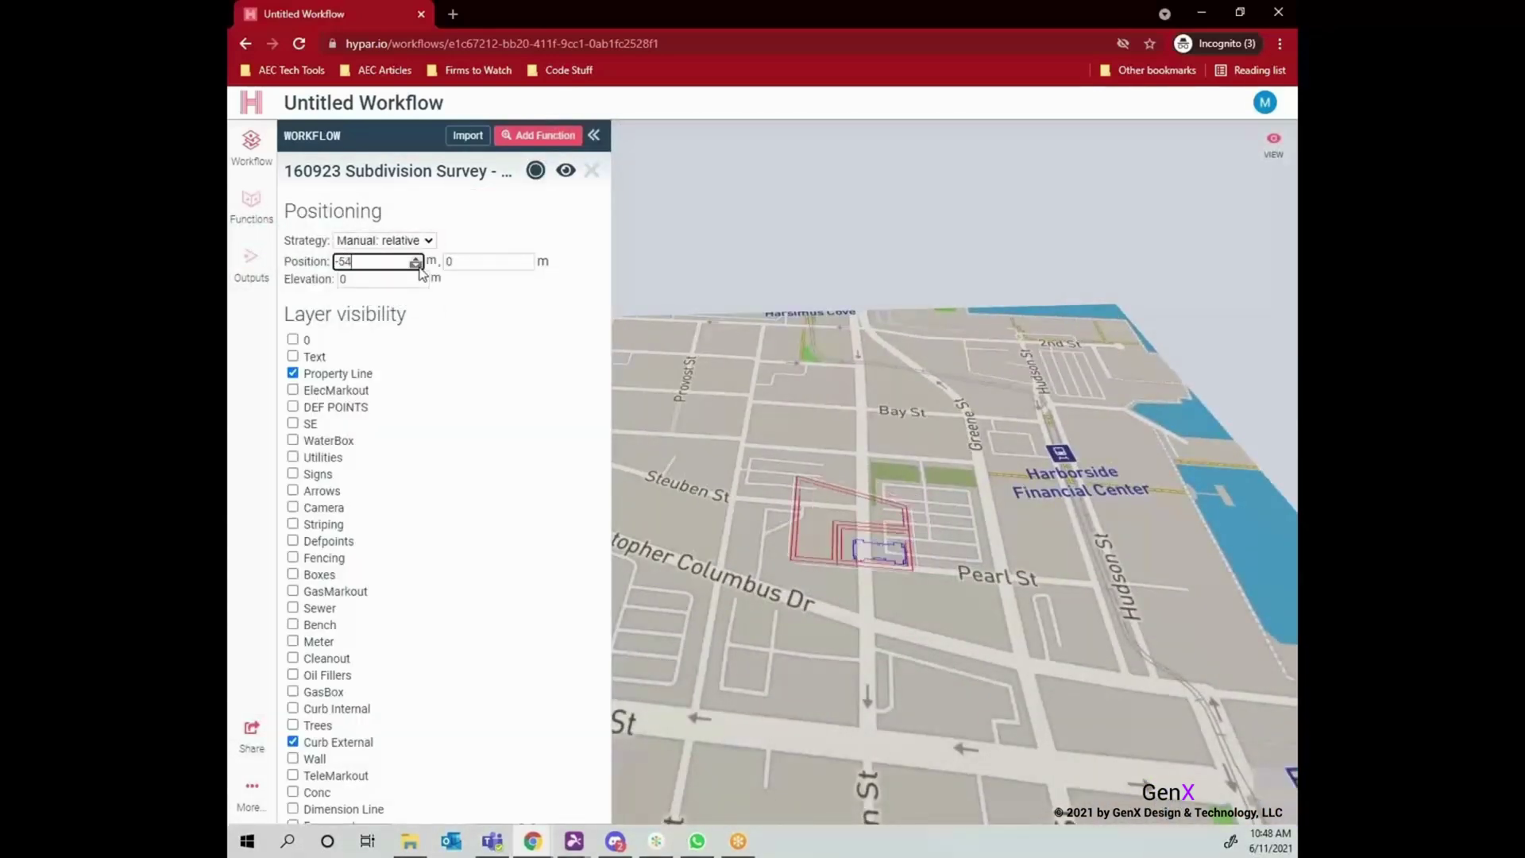
scroll(420, 269, down, 20)
click(524, 267)
scroll(527, 271, down, 20)
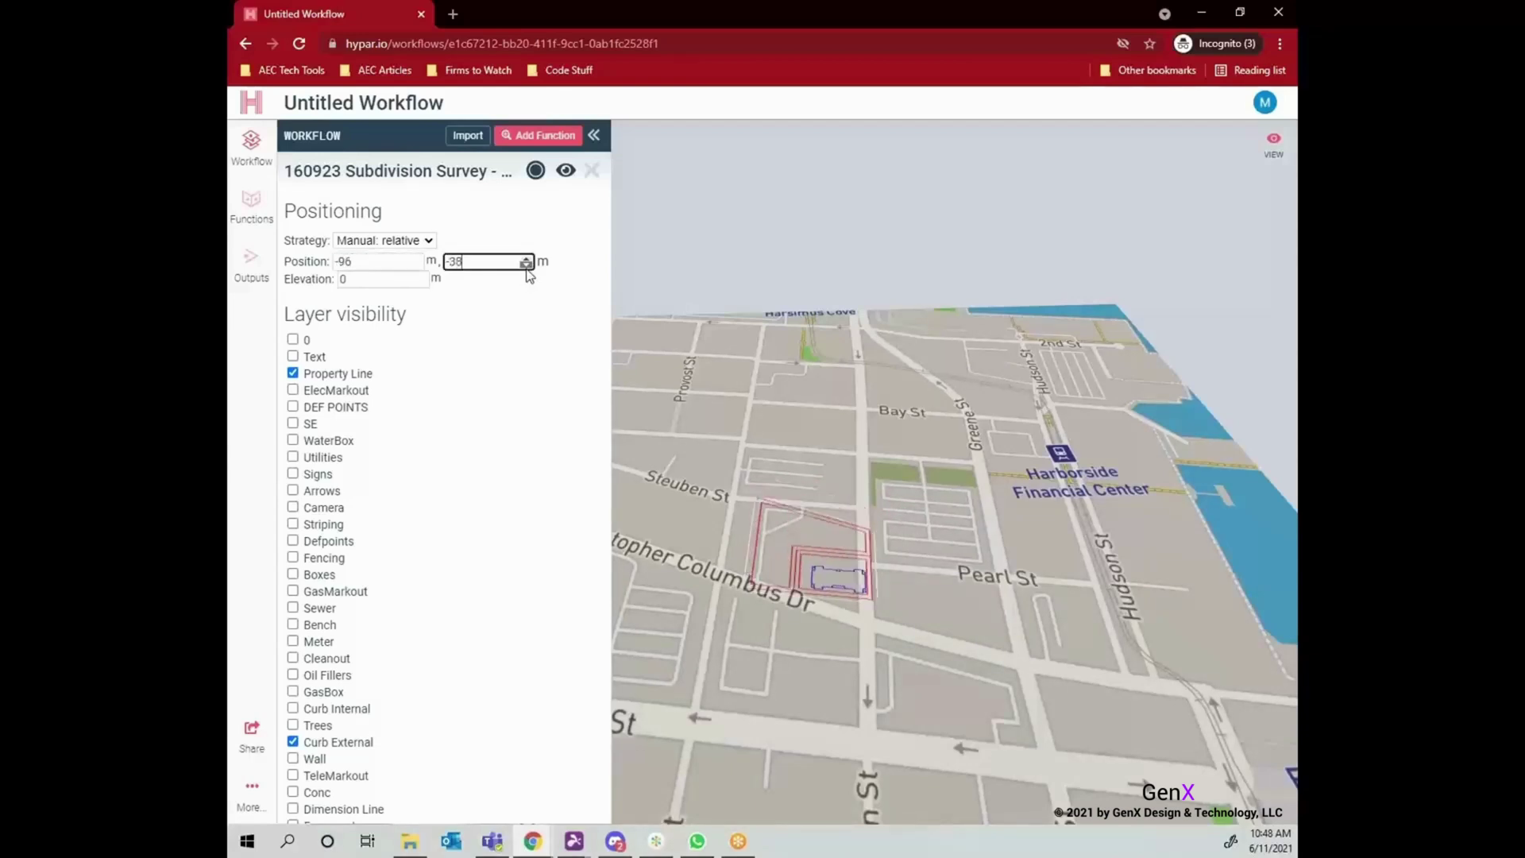
scroll(527, 271, down, 20)
click(420, 267)
scroll(423, 271, down, 20)
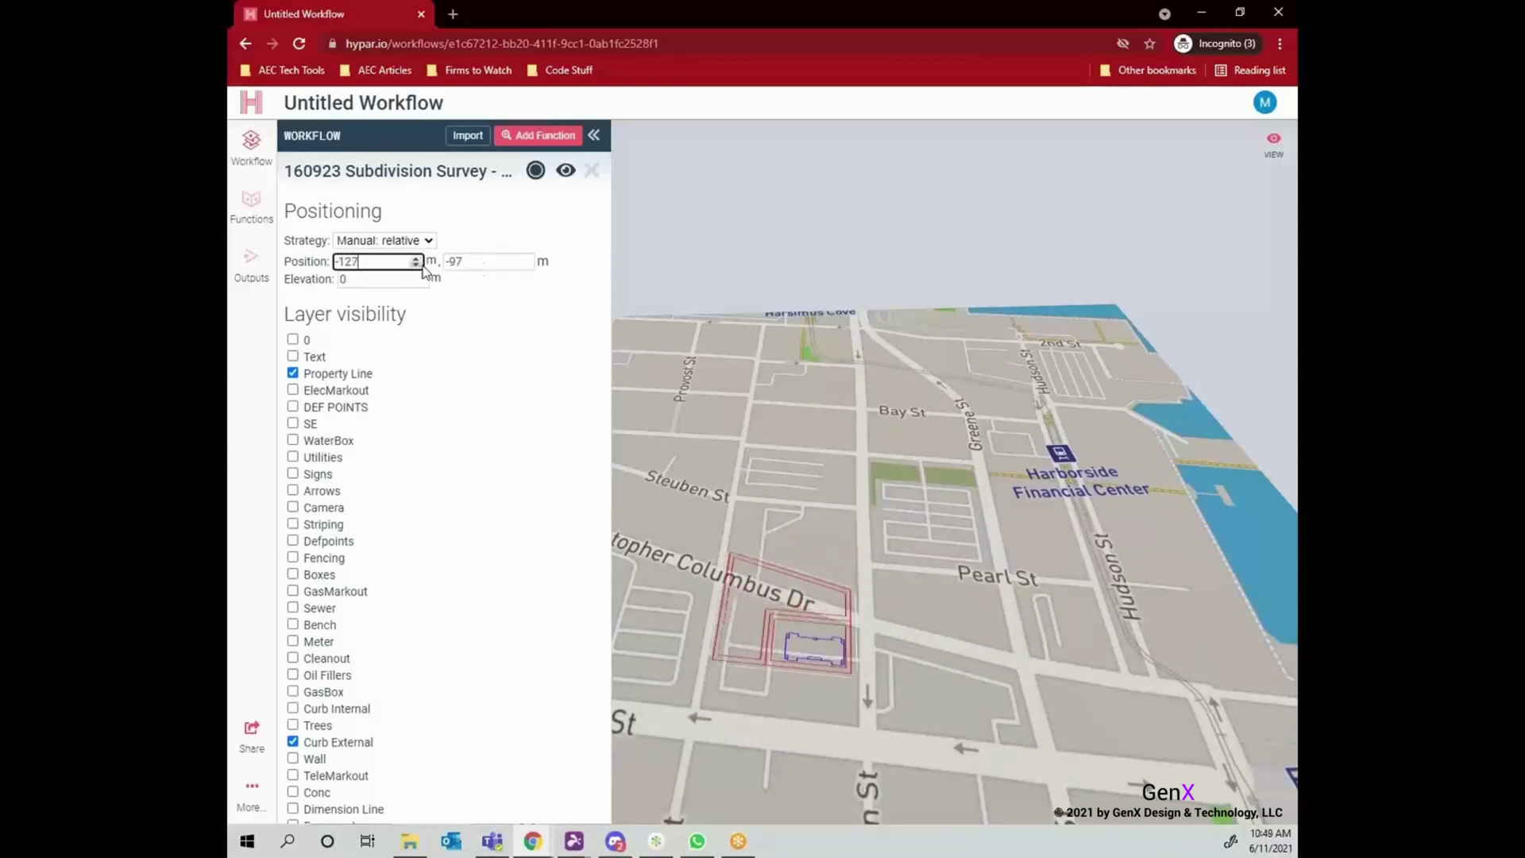
click(525, 267)
scroll(526, 271, down, 20)
click(420, 267)
scroll(420, 271, down, 5)
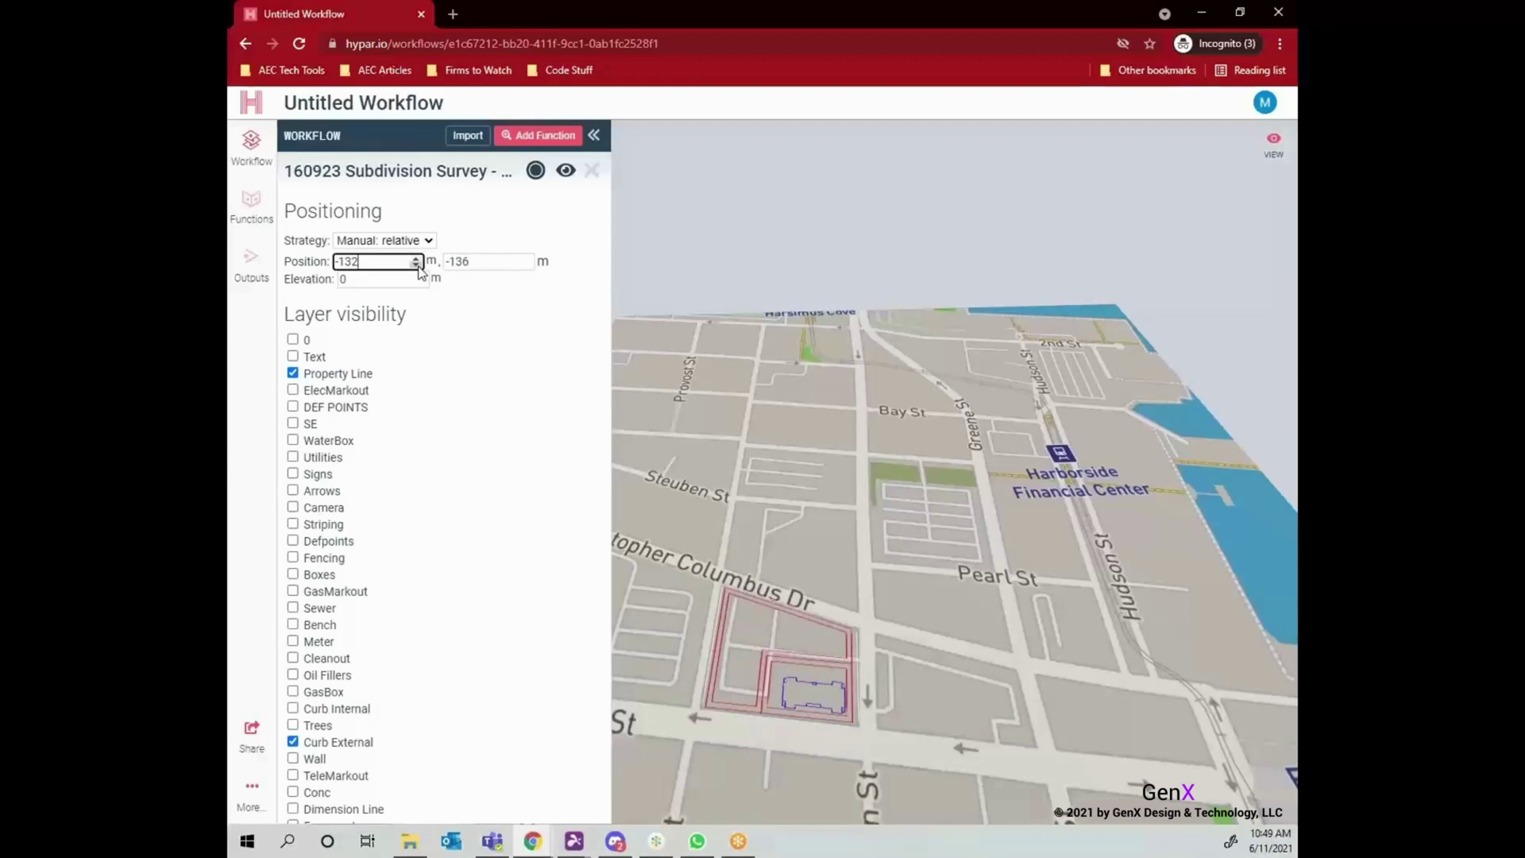
Search the library for 'envelope' and add Envelopes By Sketch to the workflow.
click(538, 135)
text(envelope)
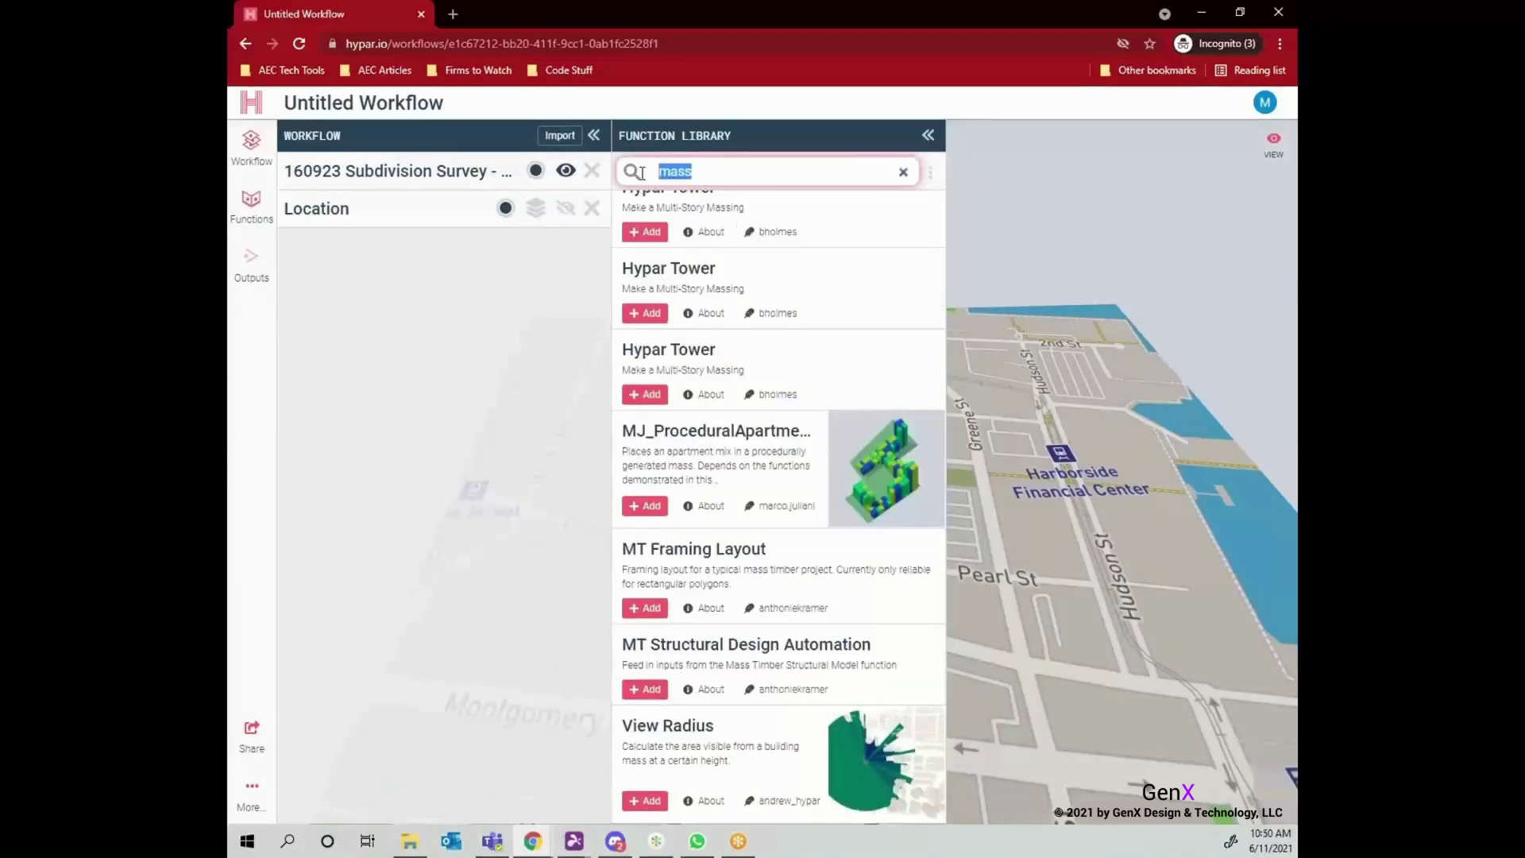
scroll(708, 323, down, 9)
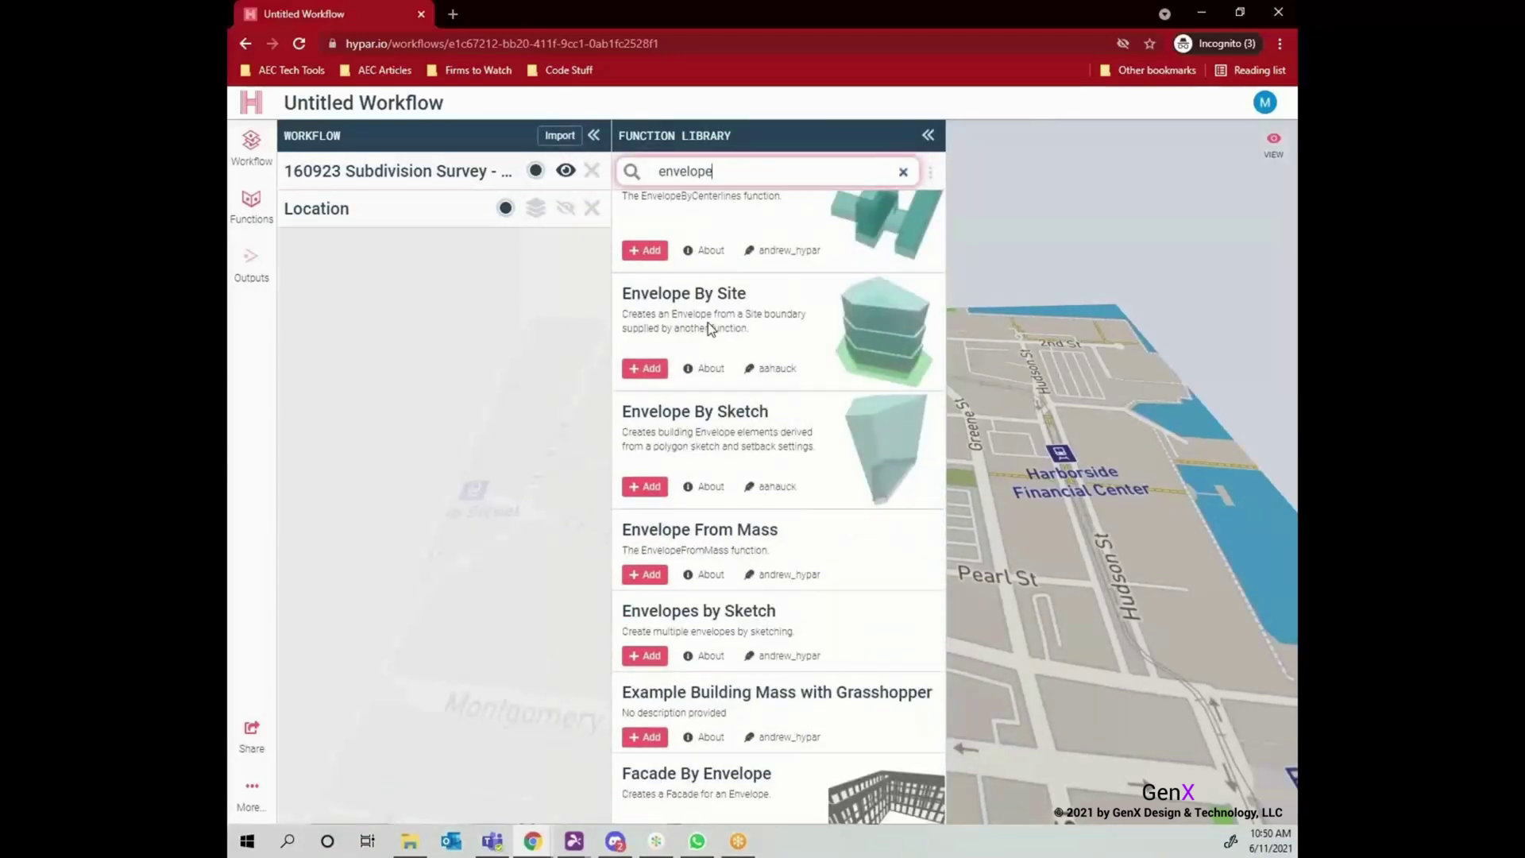
click(746, 534)
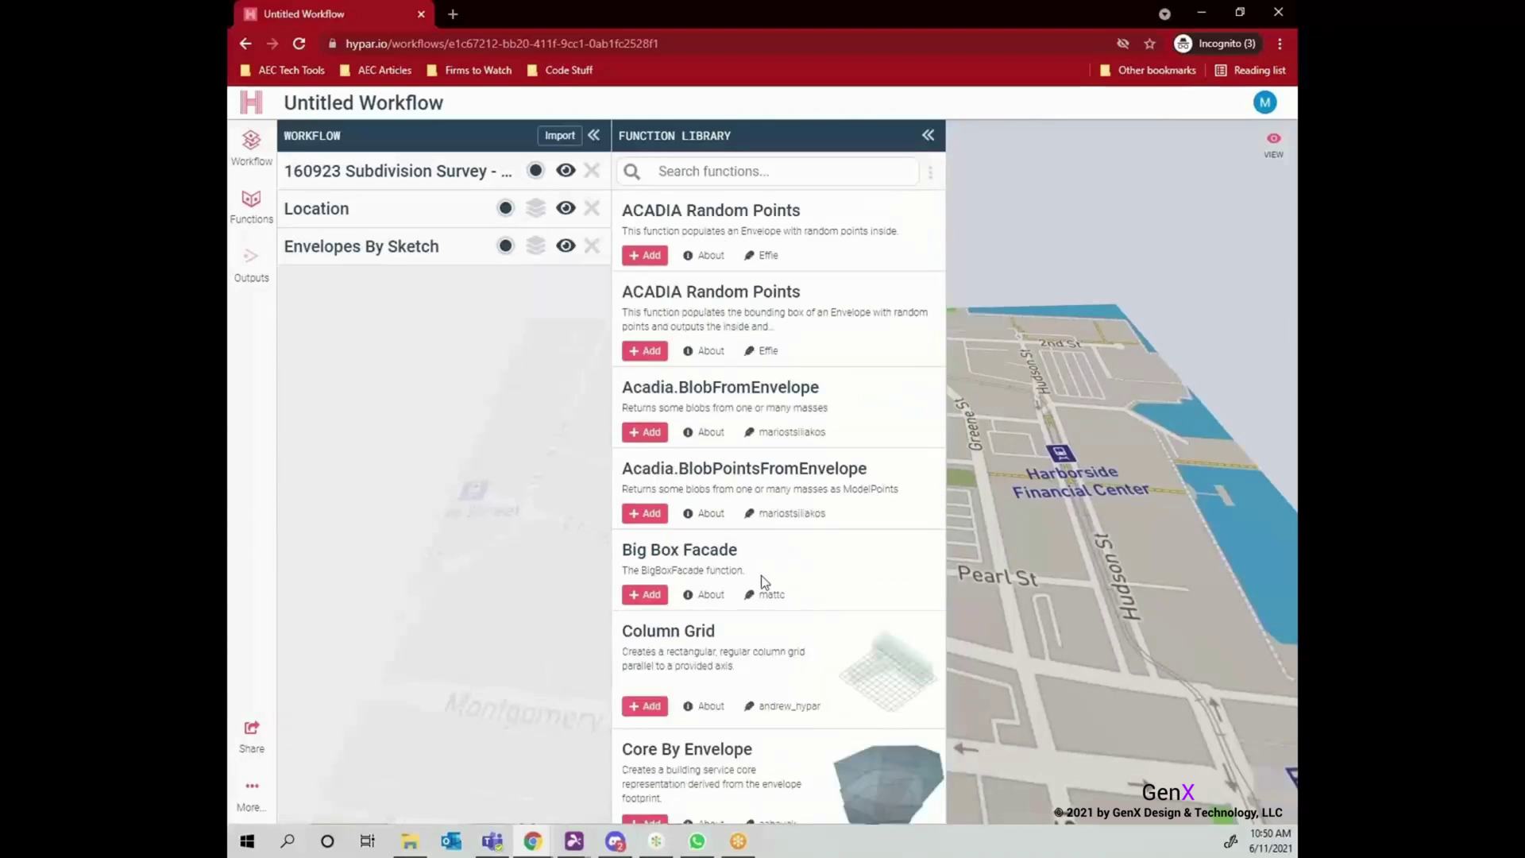
click(939, 137)
Sketch and save the Tower envelope boundary on the Columbus Dr site.
click(427, 235)
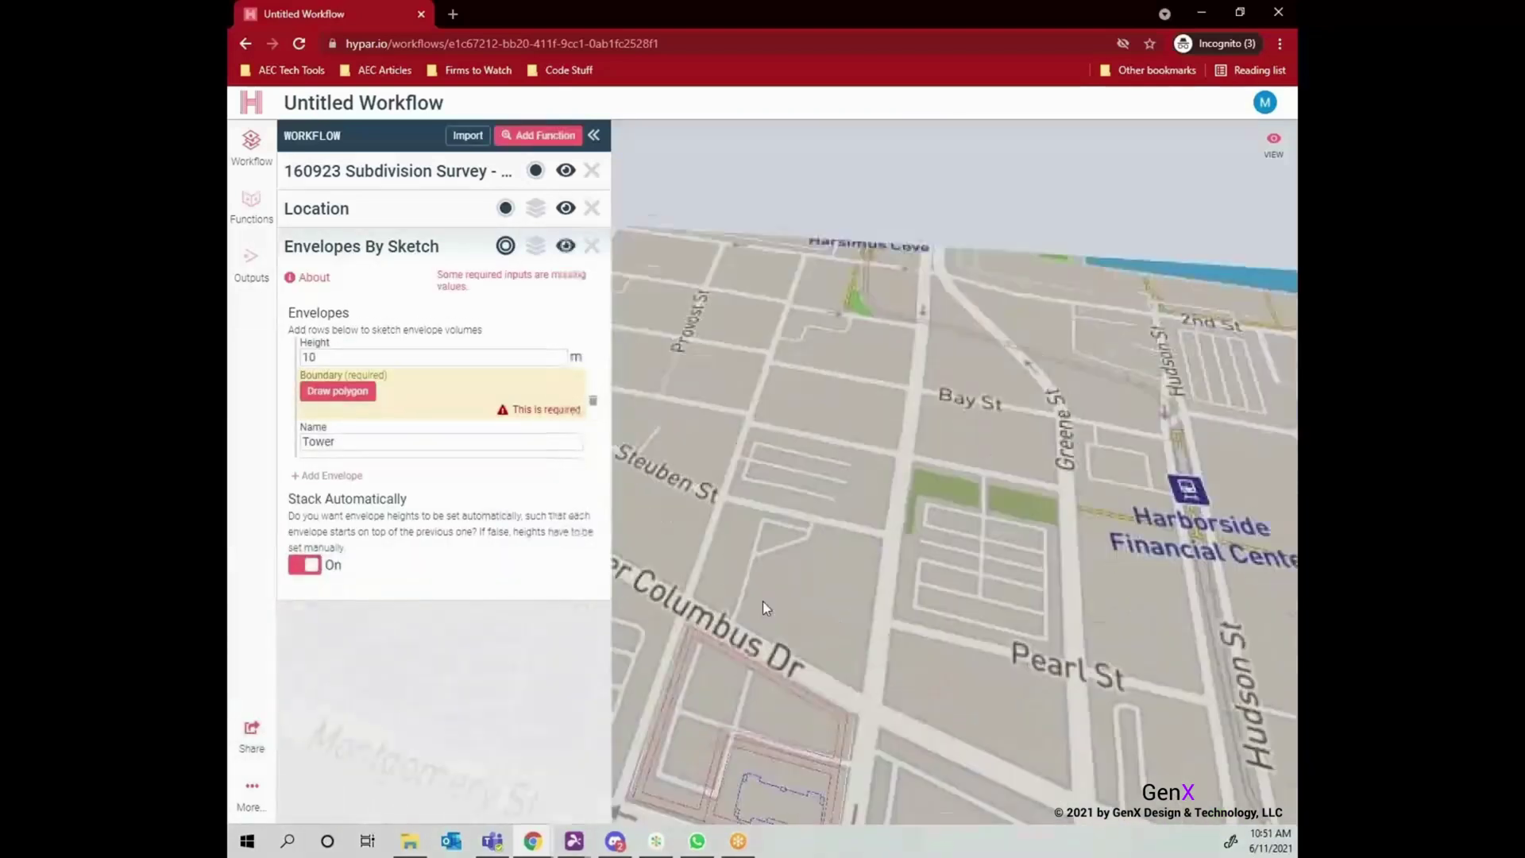
click(337, 391)
click(834, 475)
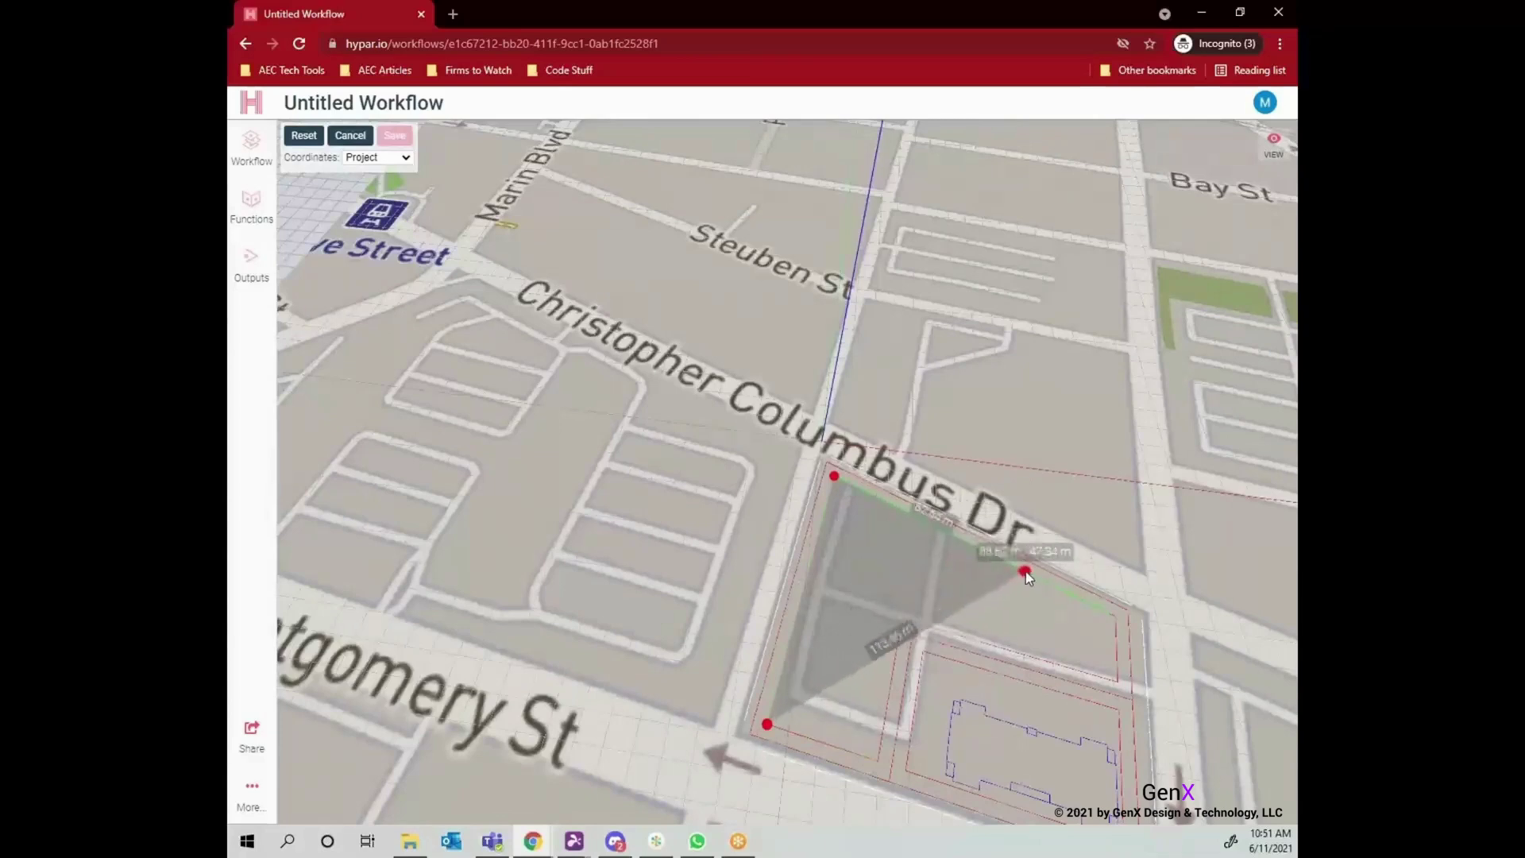
click(1027, 572)
click(1016, 652)
click(902, 619)
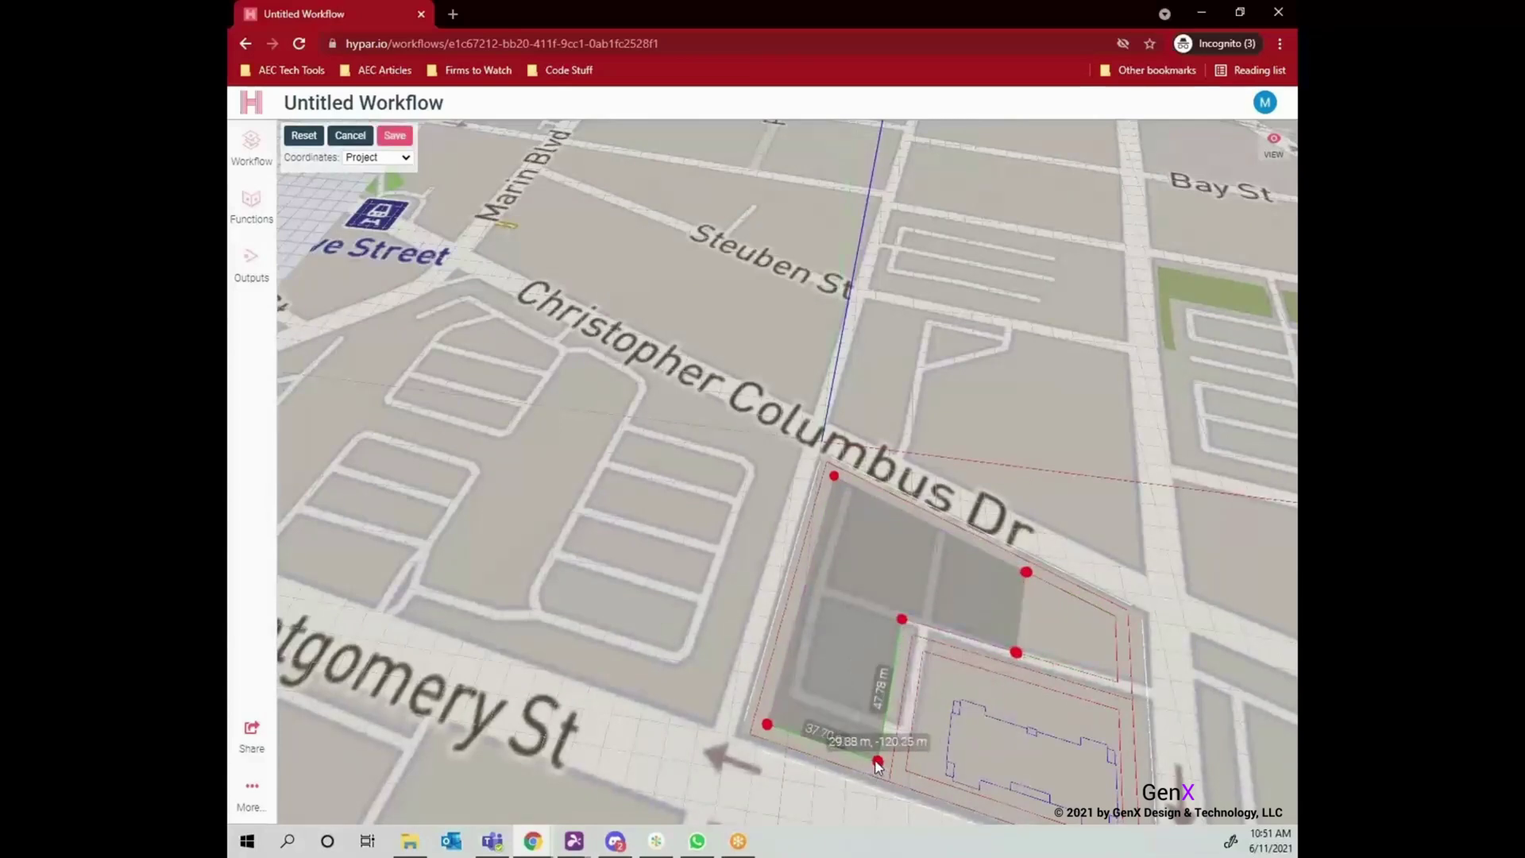
click(878, 761)
click(767, 724)
click(395, 135)
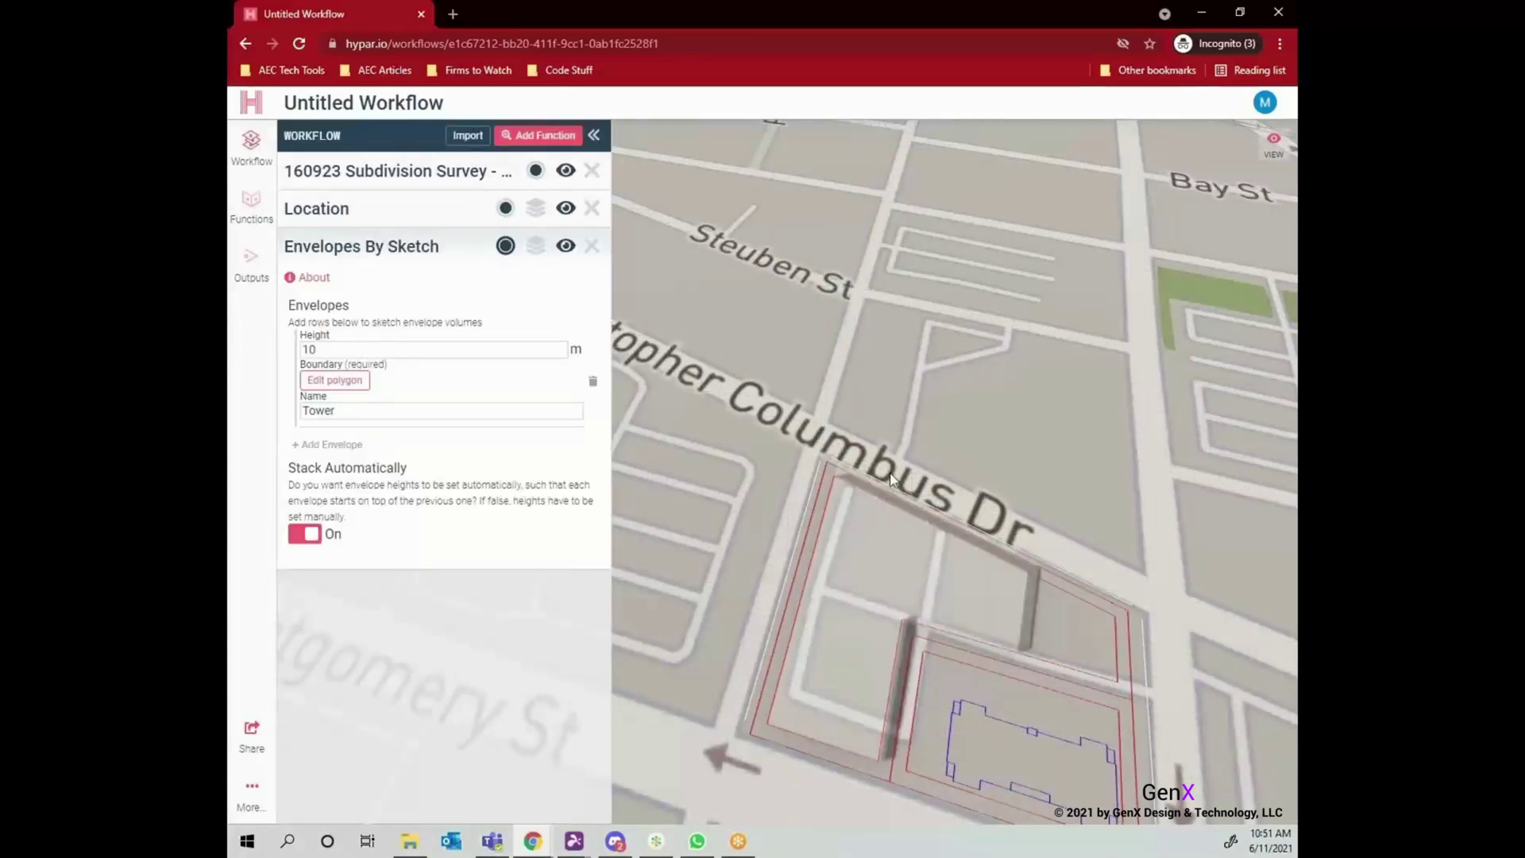
drag(826, 611, 569, 475)
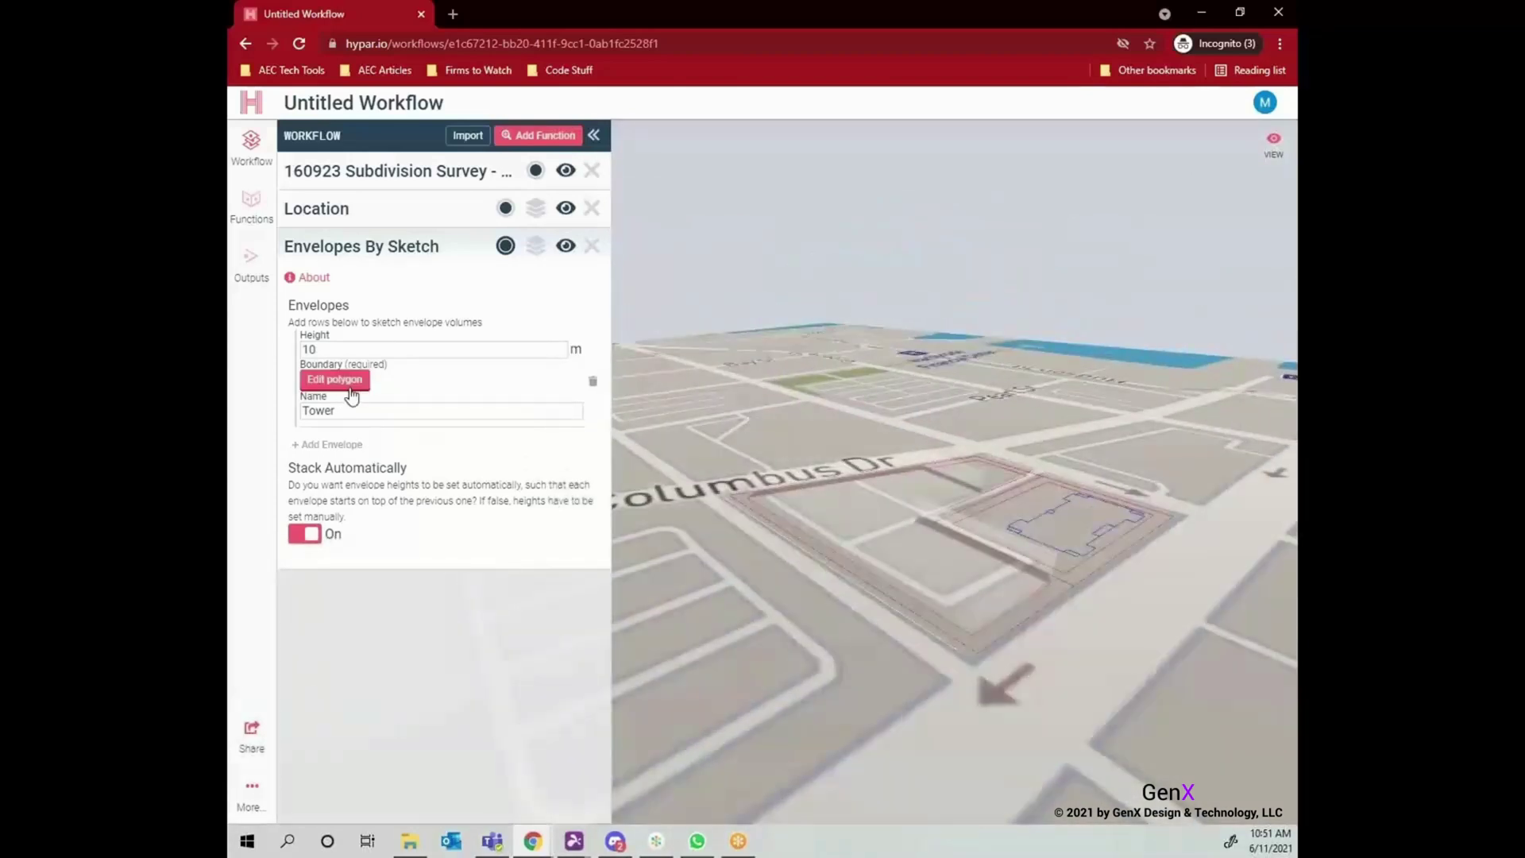
Add a second envelope and sketch its boundary polygon.
click(330, 444)
click(338, 495)
click(747, 497)
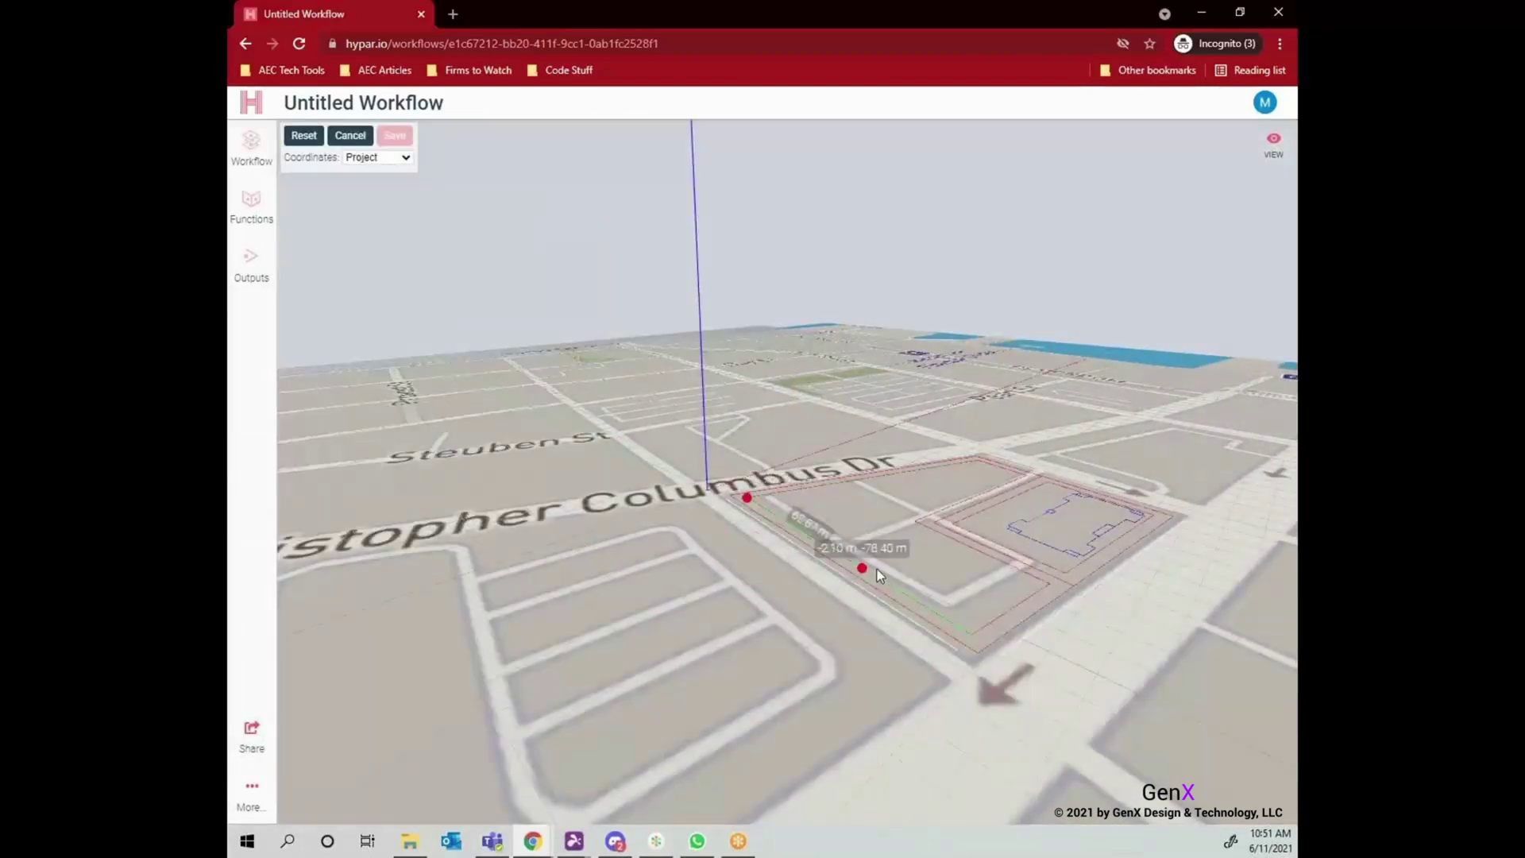
click(971, 498)
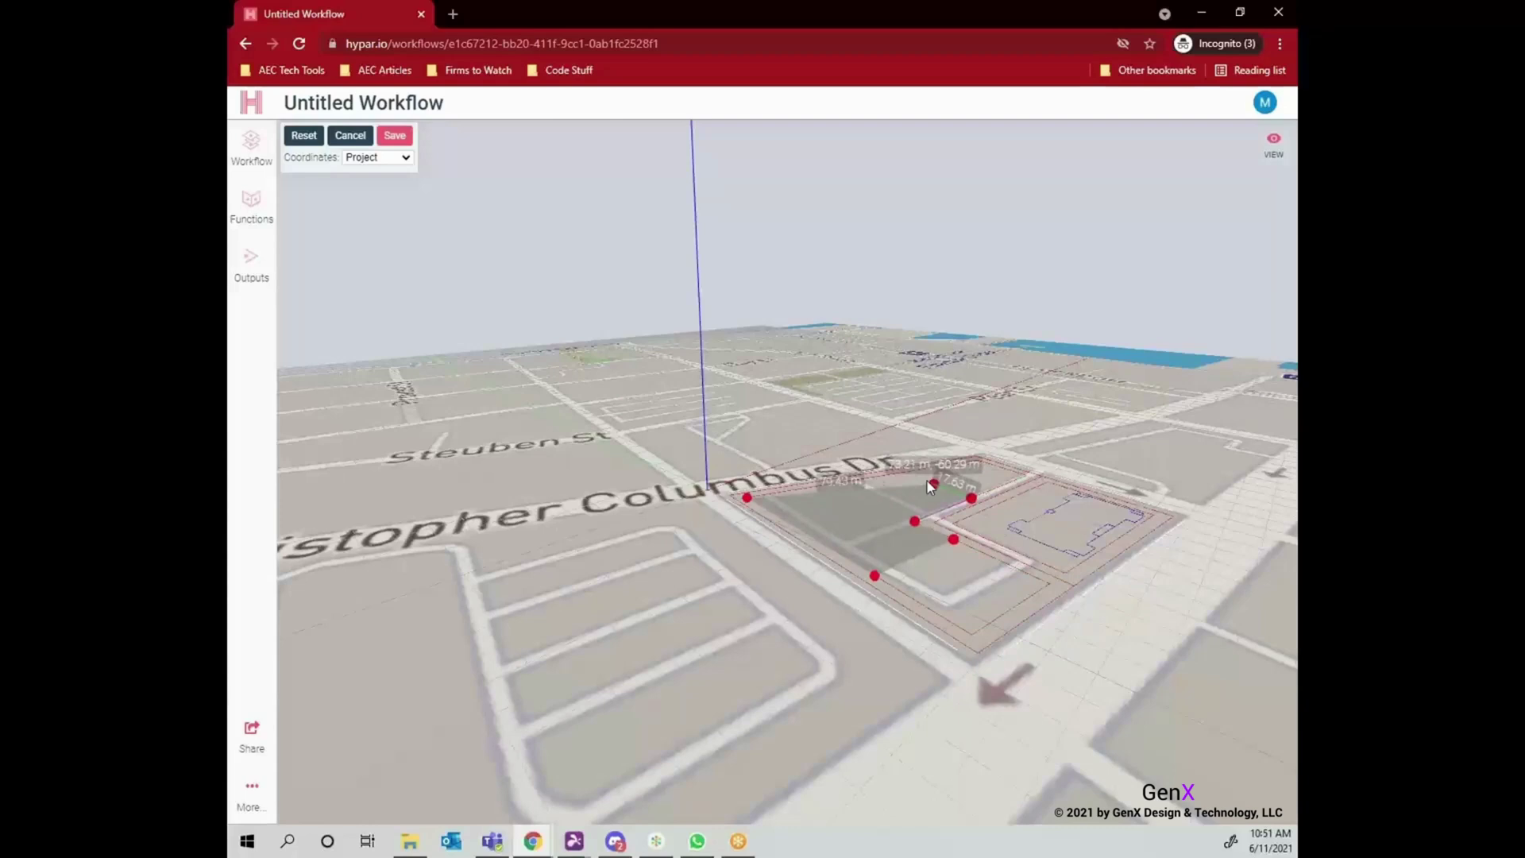
double_click(862, 504)
Switch the workflow units to feet and enter an 80 ft envelope height.
click(252, 787)
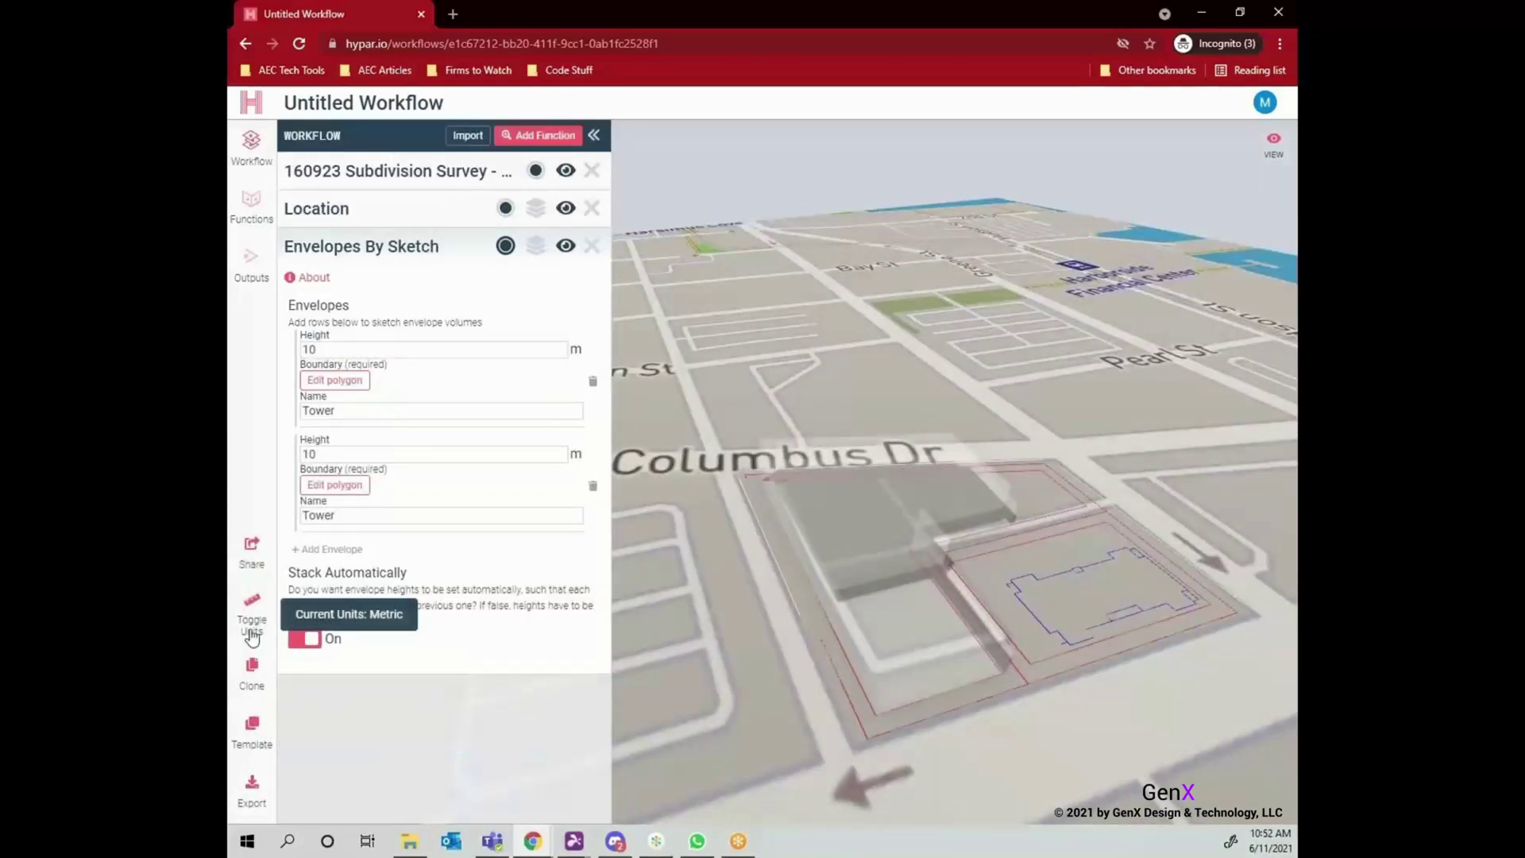
click(252, 615)
text(80)
drag(341, 454, 362, 463)
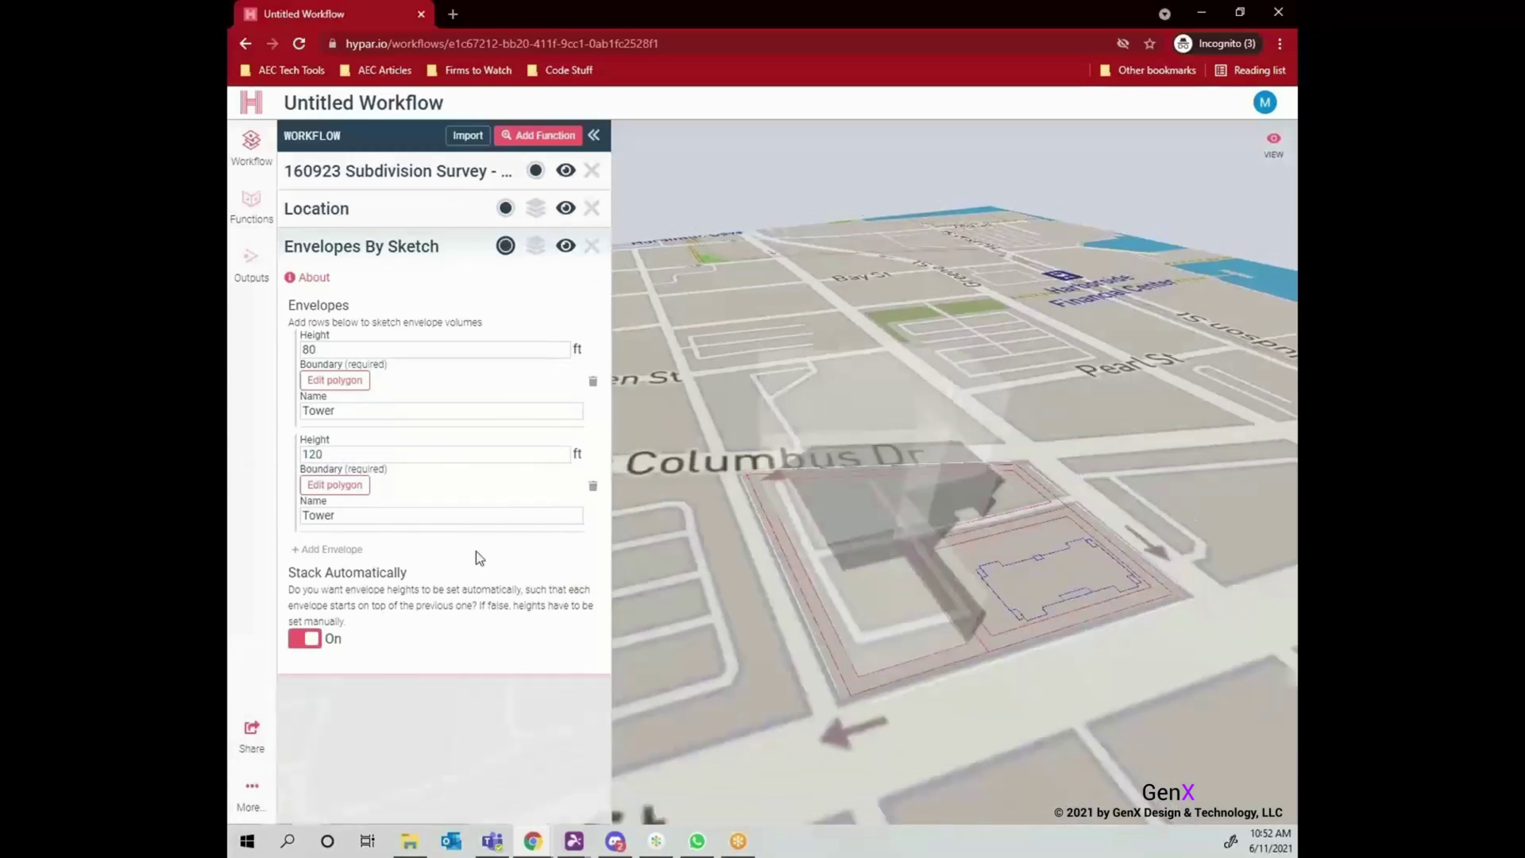
Sketch and save a third envelope boundary with a 60 ft height.
click(334, 484)
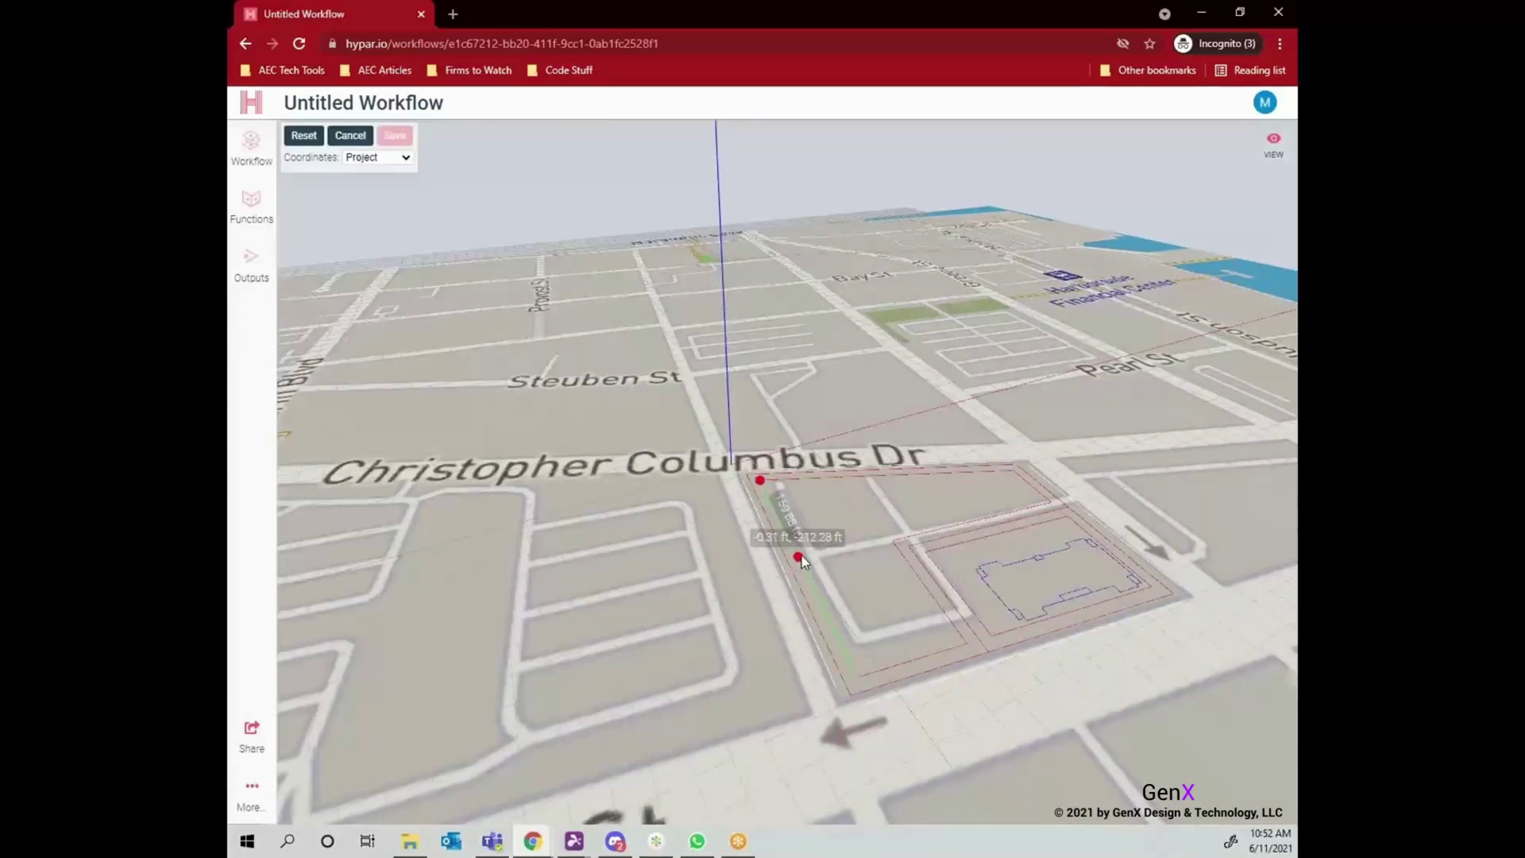
click(887, 476)
click(933, 531)
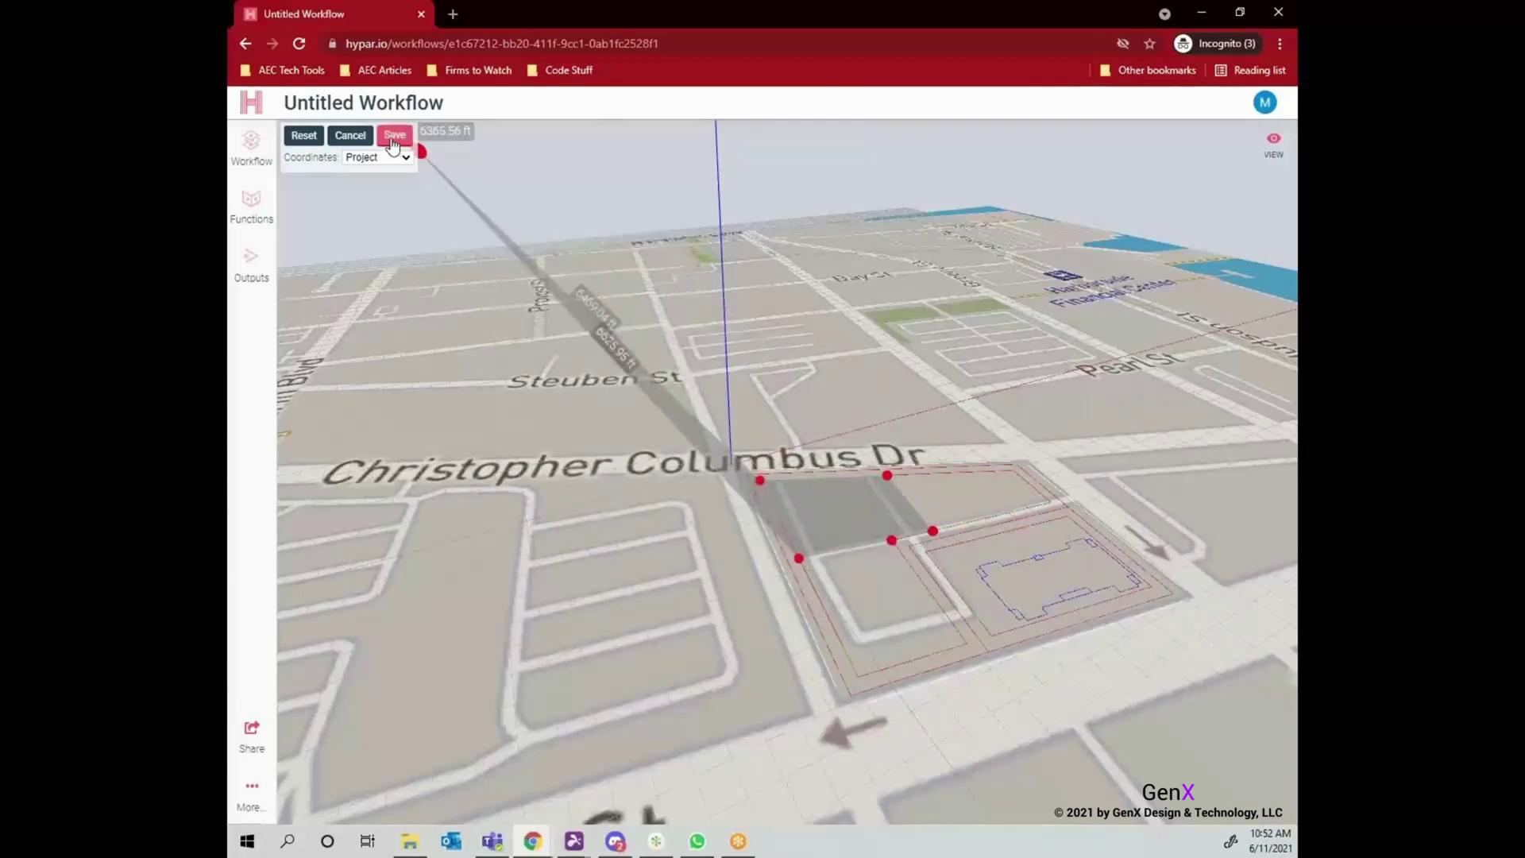
click(395, 135)
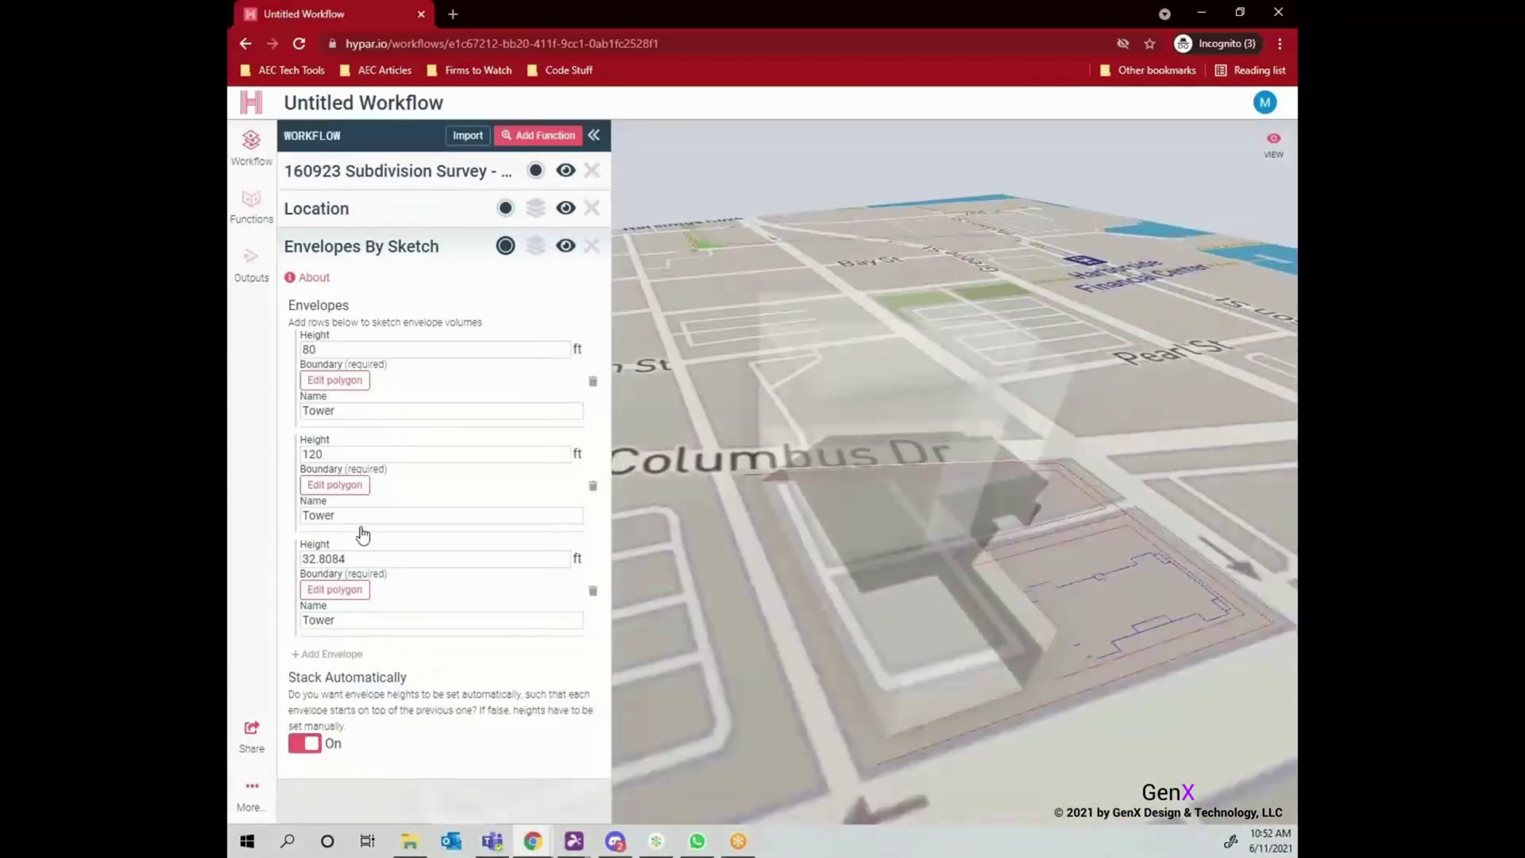
text(60)
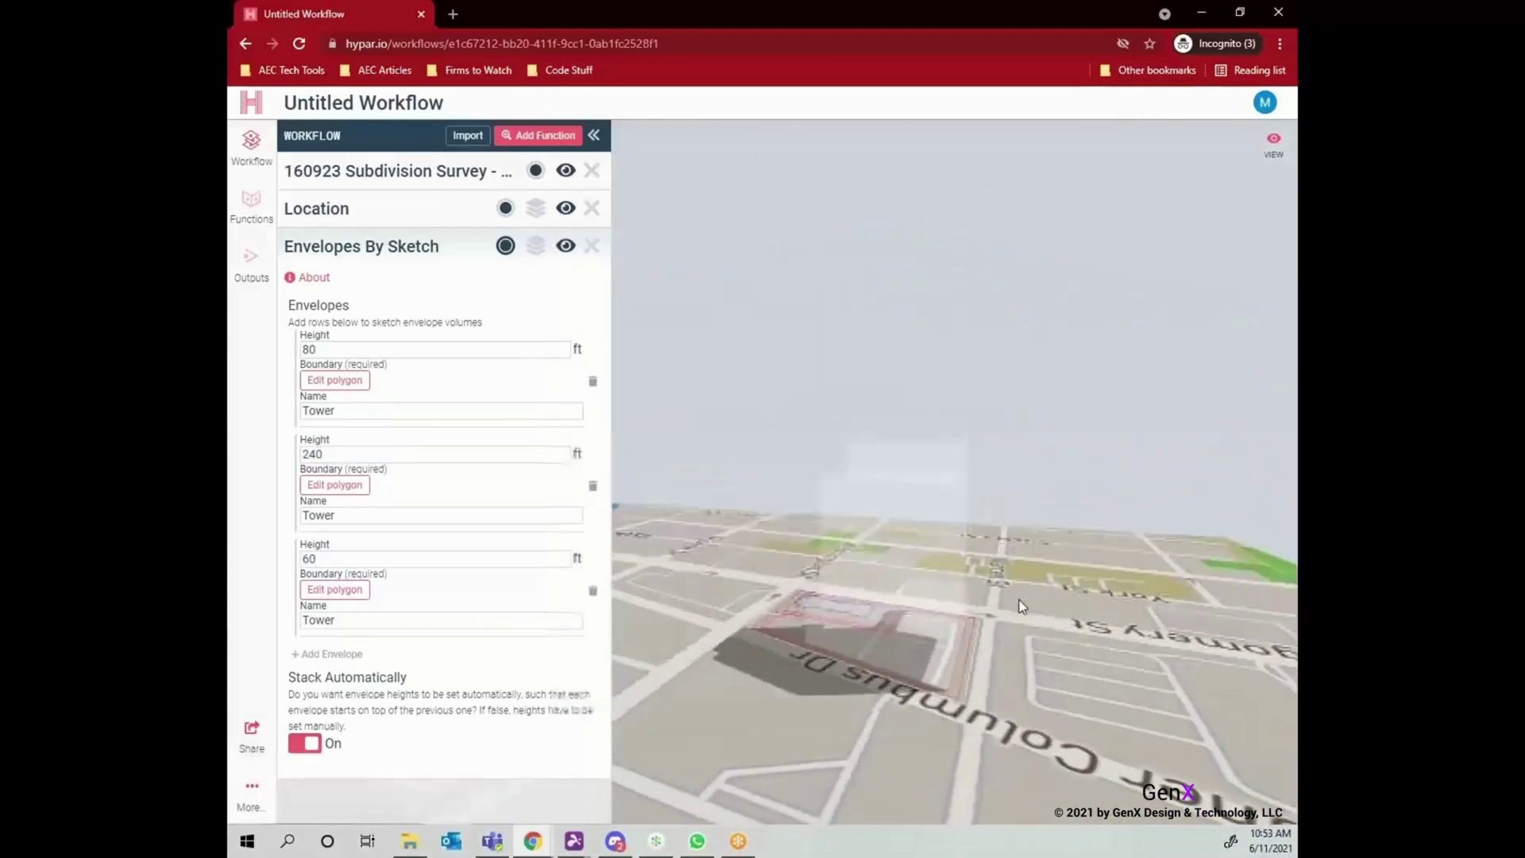
Sketch and save a fourth stacked envelope boundary.
click(334, 590)
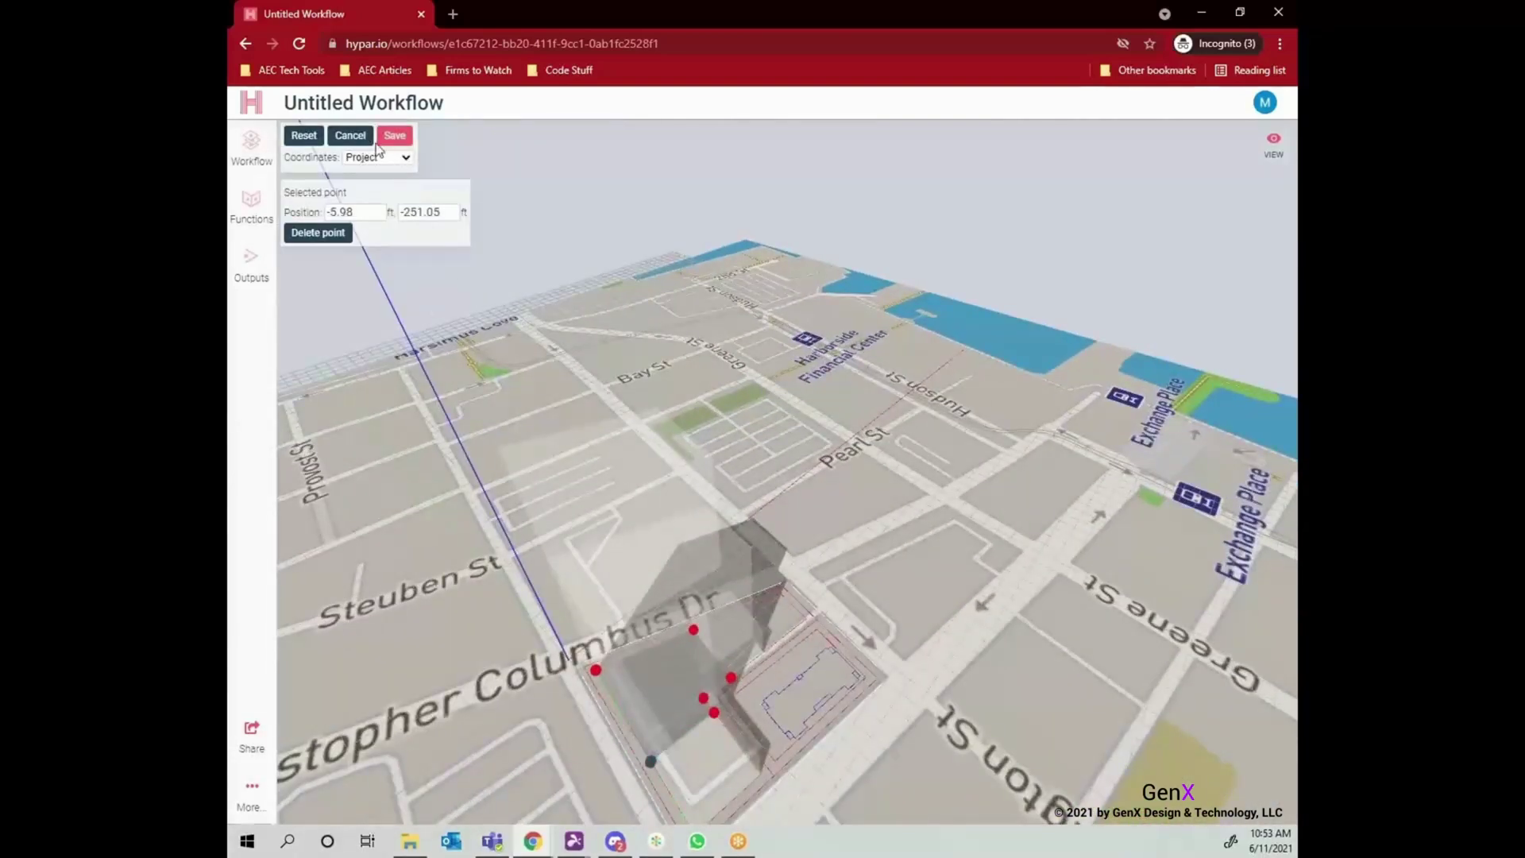
click(394, 136)
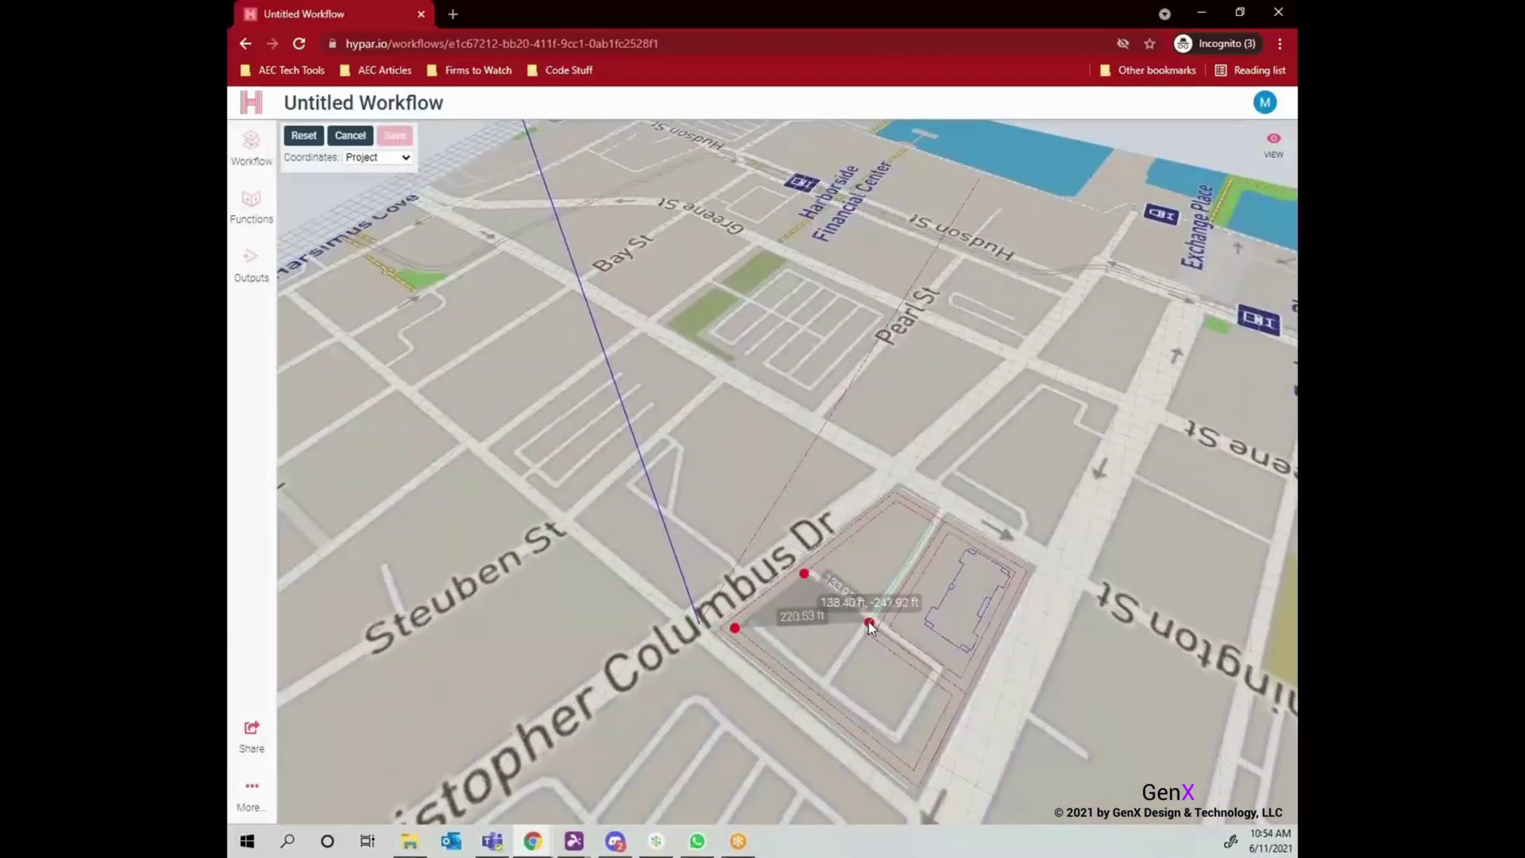
click(820, 696)
mouse_move(905, 682)
mouse_down()
mouse_move(870, 570)
mouse_move(1084, 584)
mouse_move(890, 613)
mouse_move(902, 594)
mouse_move(879, 546)
mouse_up()
Add Levels By Envelope to the workflow and hide the sketched envelope masses.
click(398, 246)
click(538, 135)
click(677, 171)
text(levels)
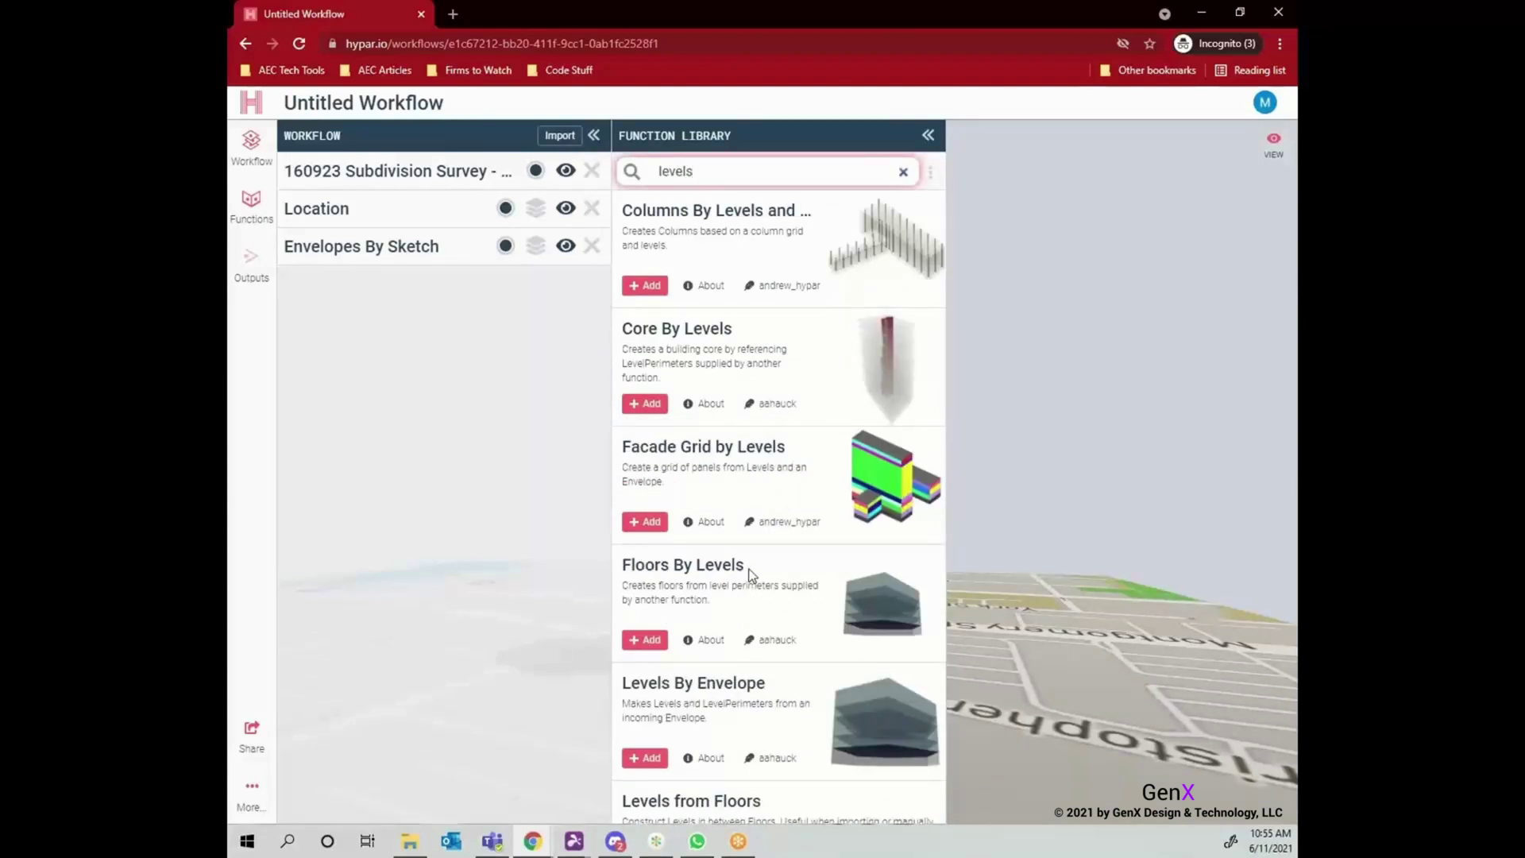
click(645, 757)
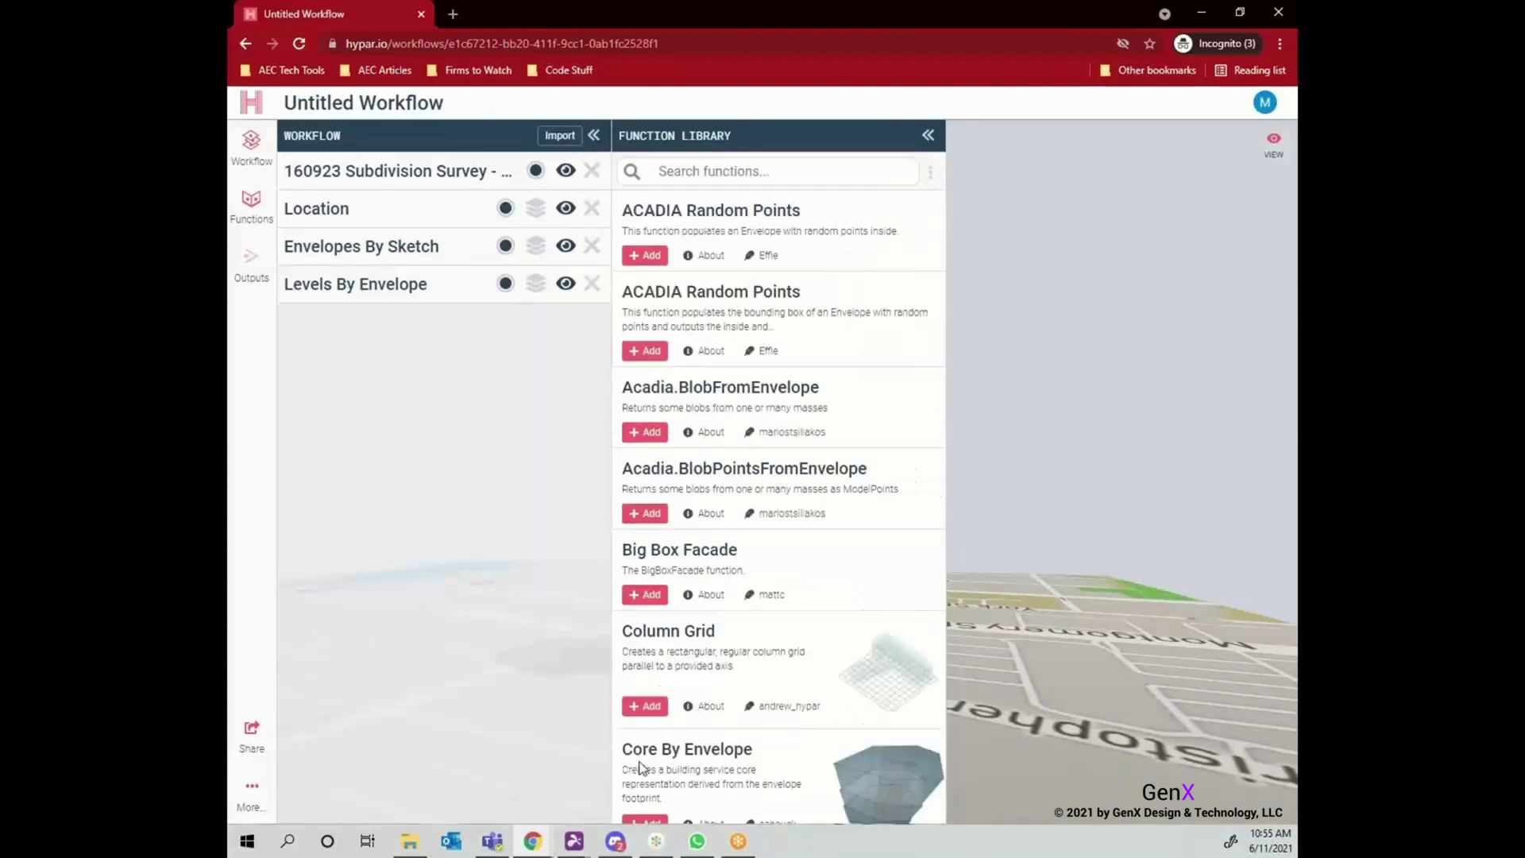
click(929, 137)
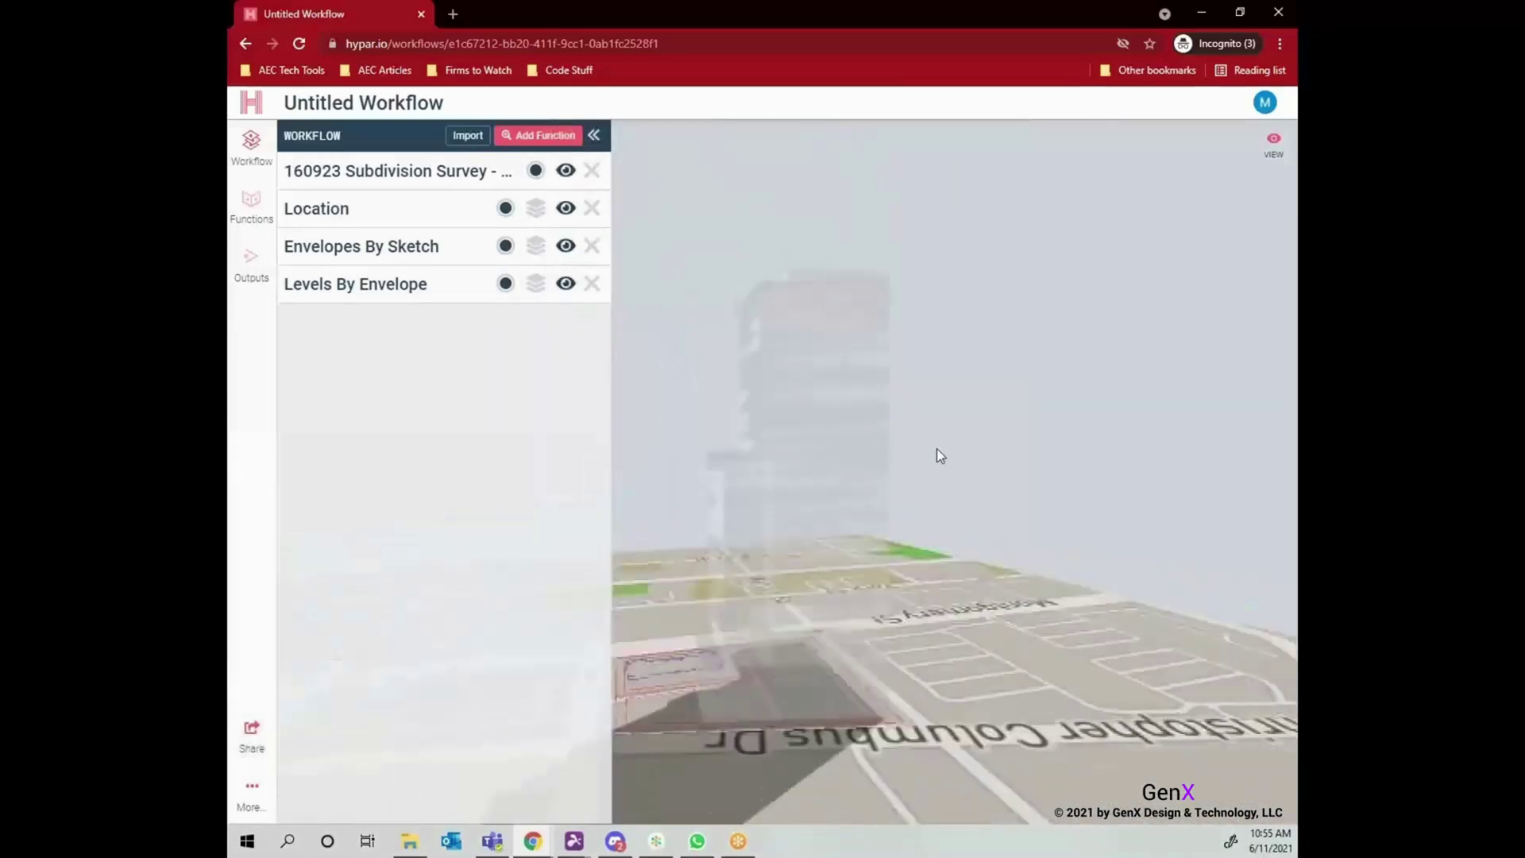
click(566, 246)
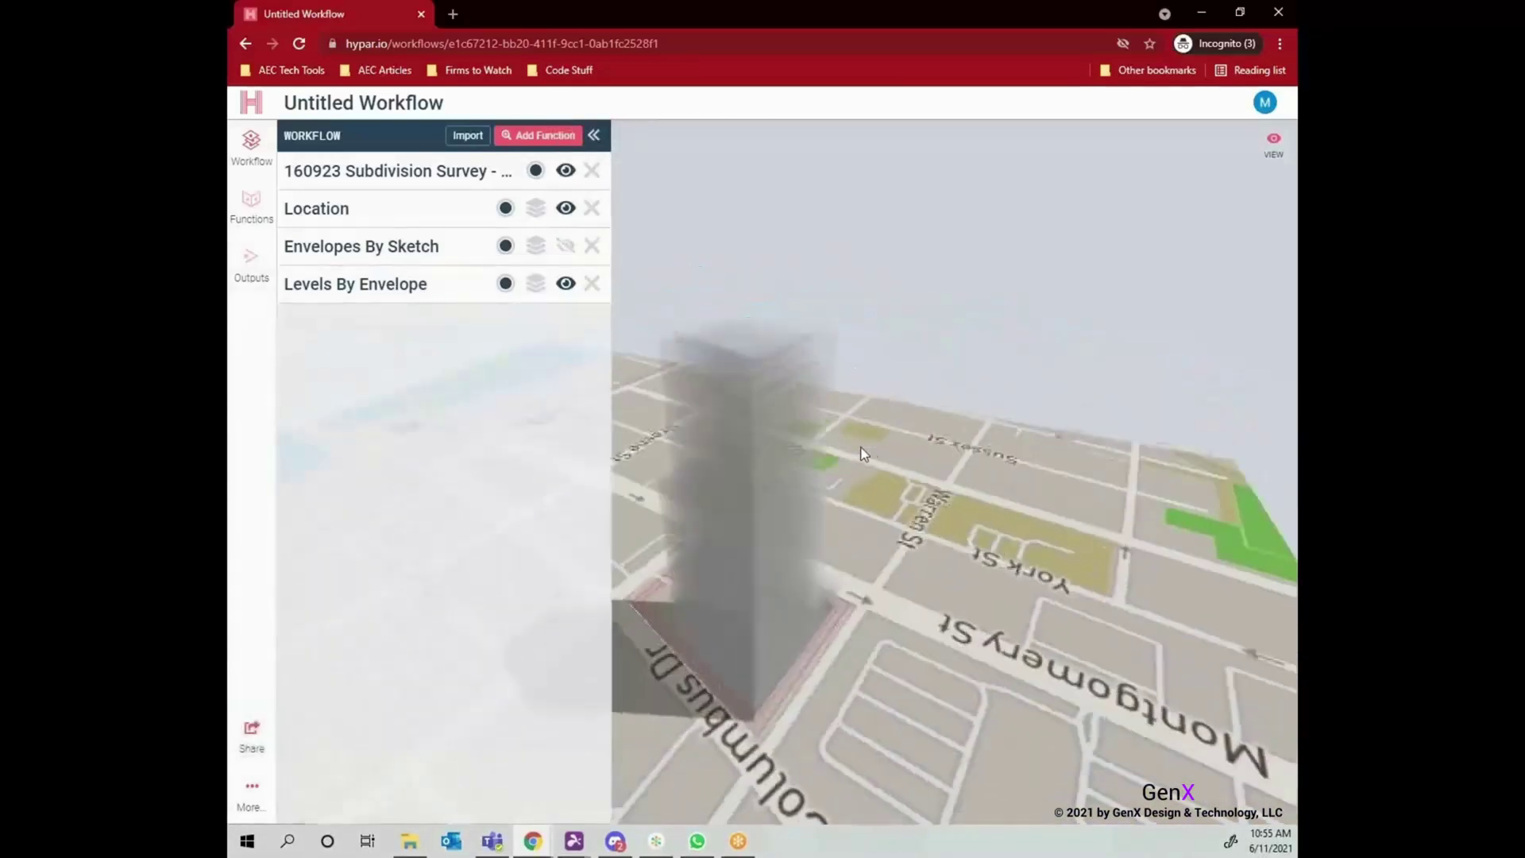
Set ground level height to 20 ft, standard to 12 ft and penthouse to 20 ft.
click(461, 286)
drag(334, 382, 347, 382)
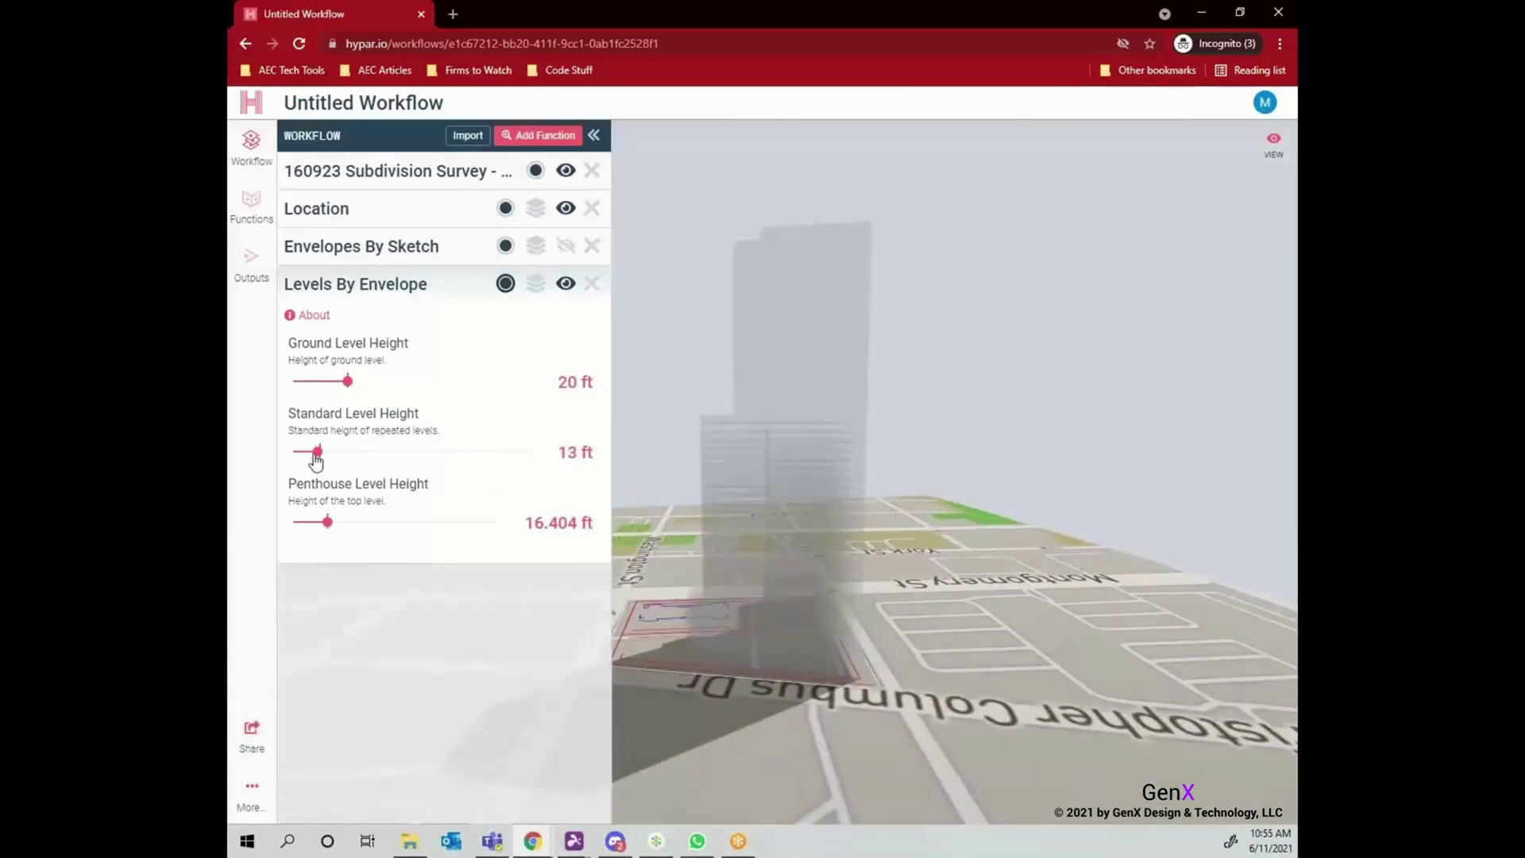
drag(316, 459, 314, 459)
drag(918, 545, 867, 540)
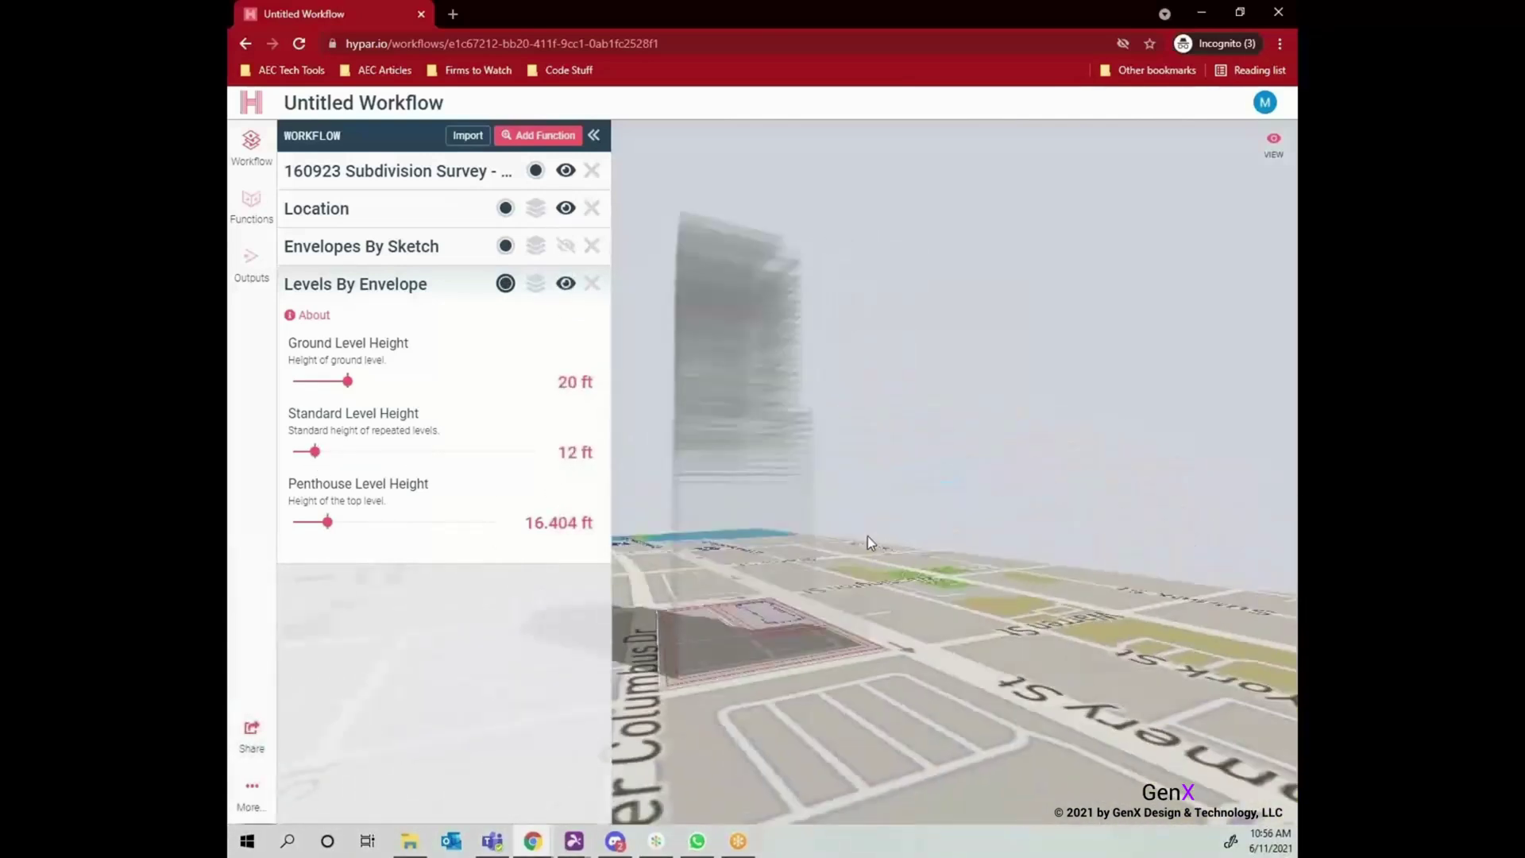
drag(328, 522, 347, 522)
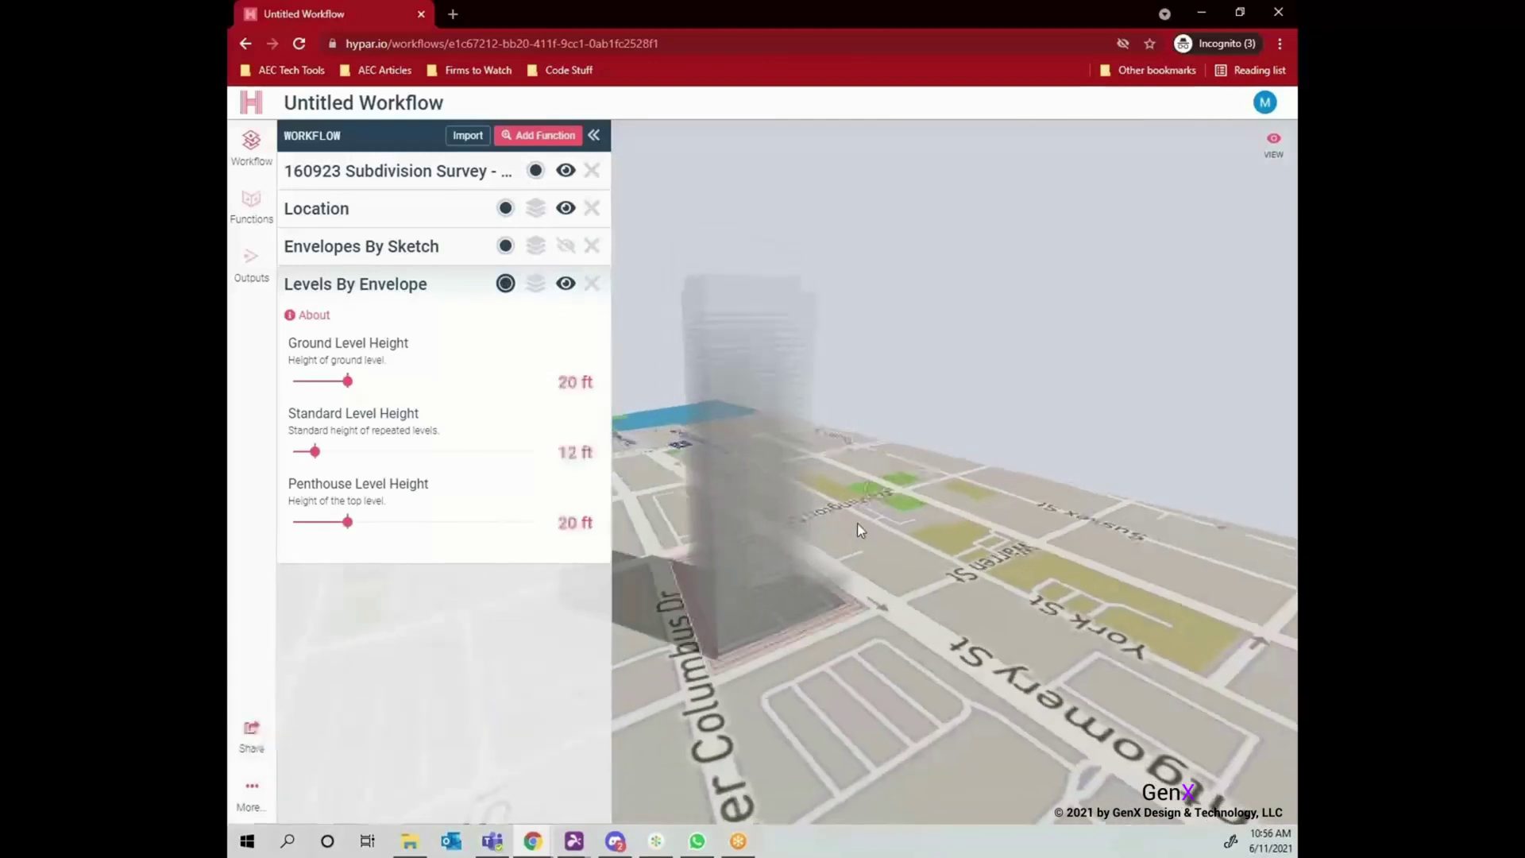
click(418, 291)
Search the library for 'facad' and add Facade Grid By Levels to the workflow.
click(538, 135)
text(facade)
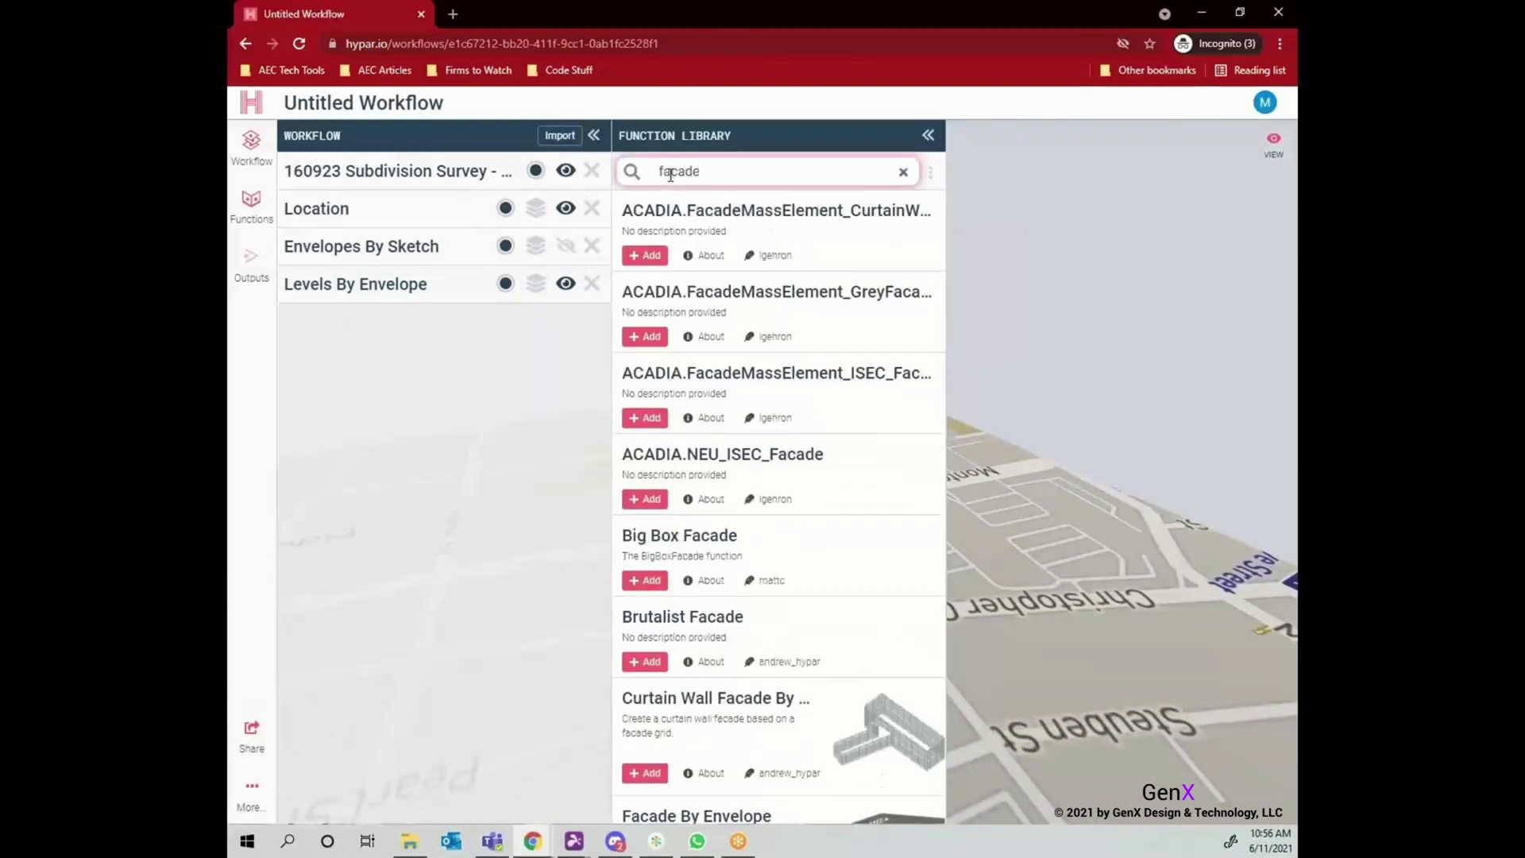
scroll(691, 483, down, 2)
click(645, 695)
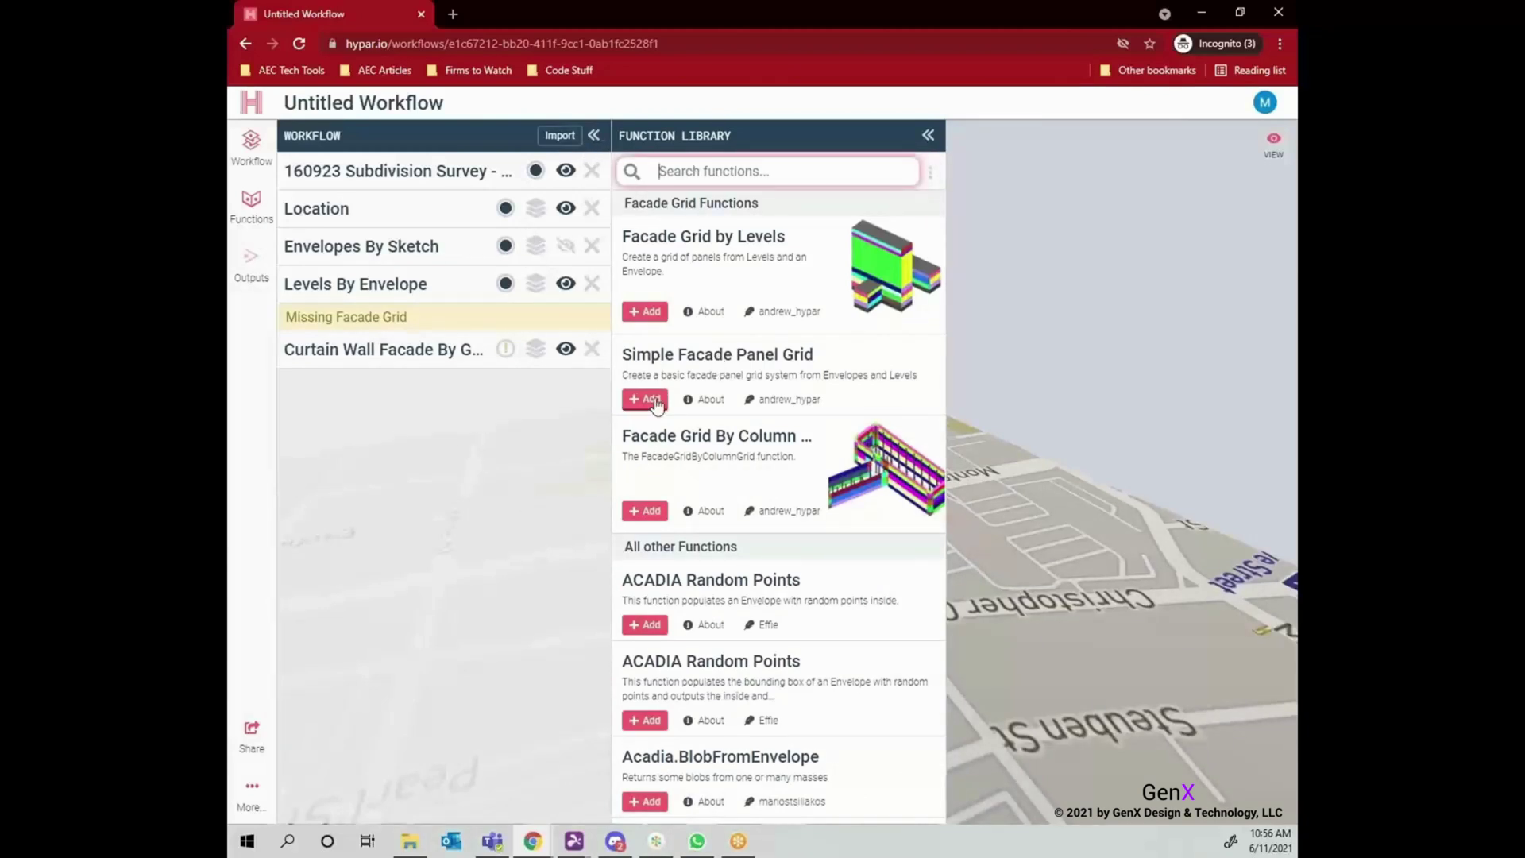
click(656, 311)
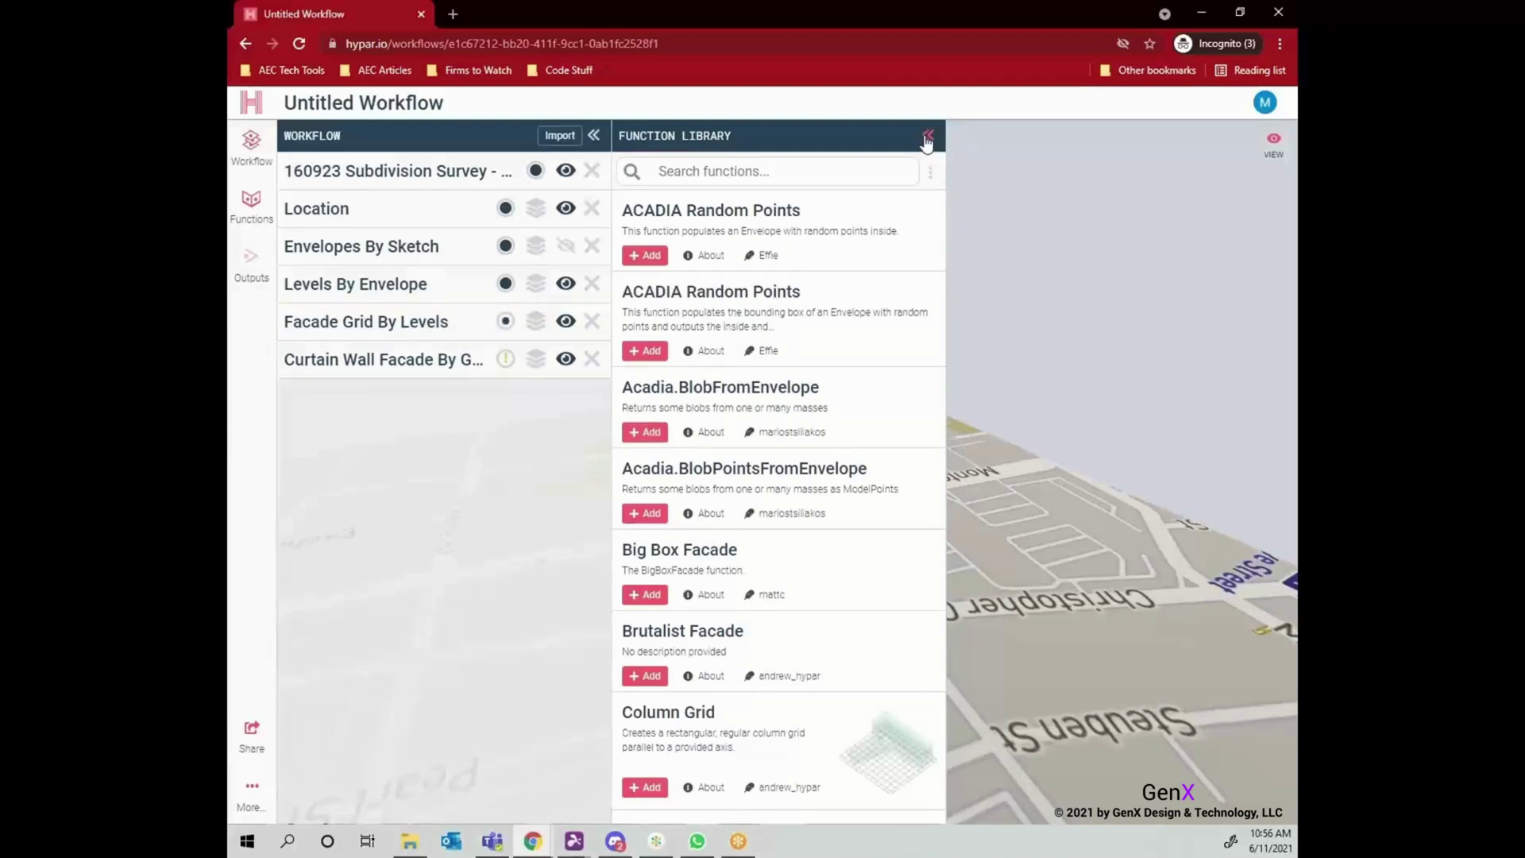
click(927, 137)
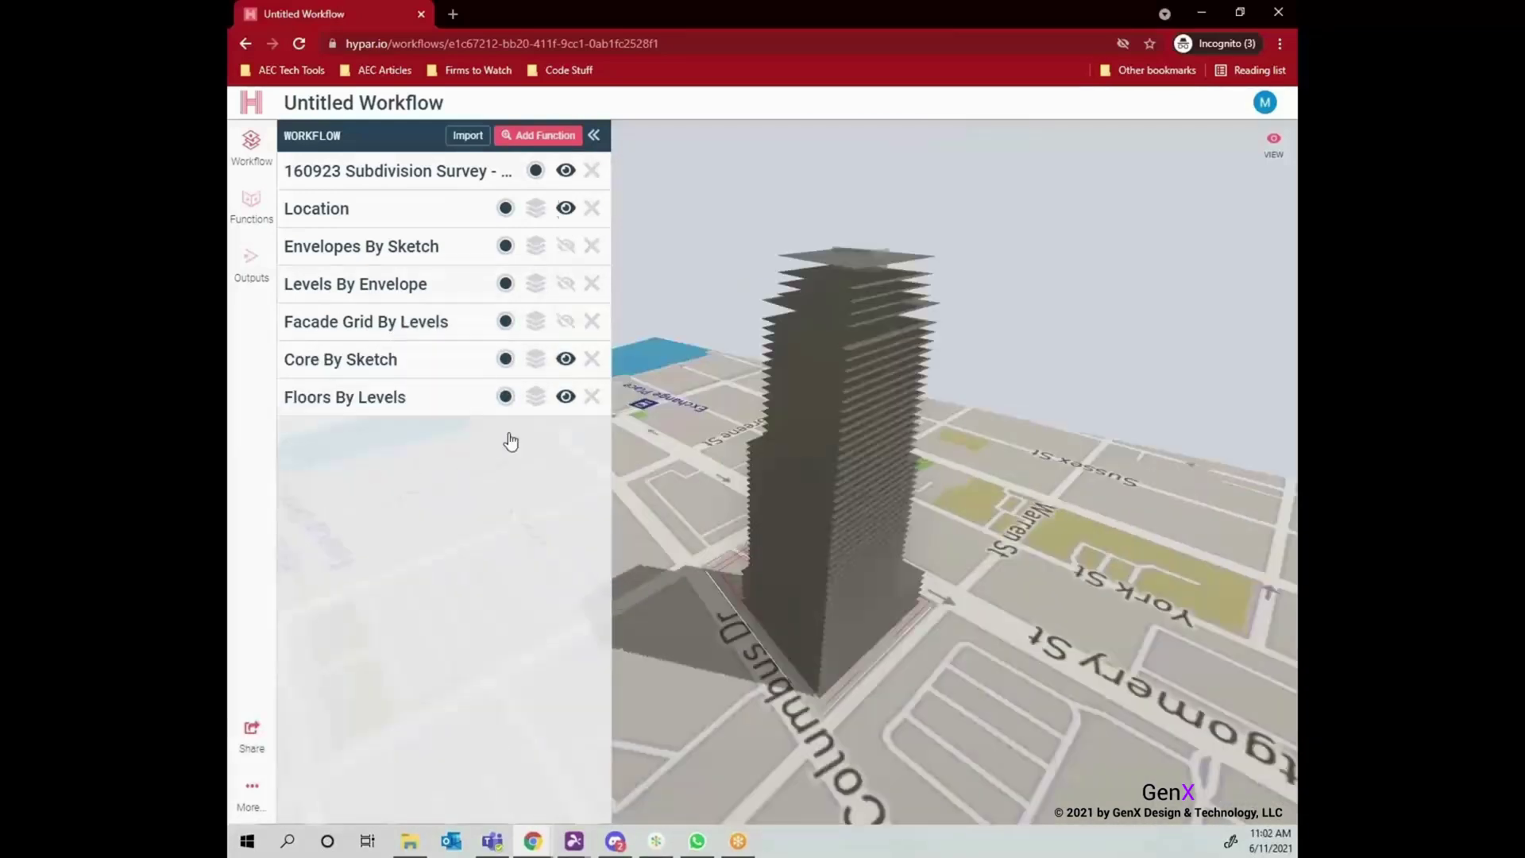
Search 'facade' again and add Curtain Wall Facade By Grid to the workflow.
click(550, 137)
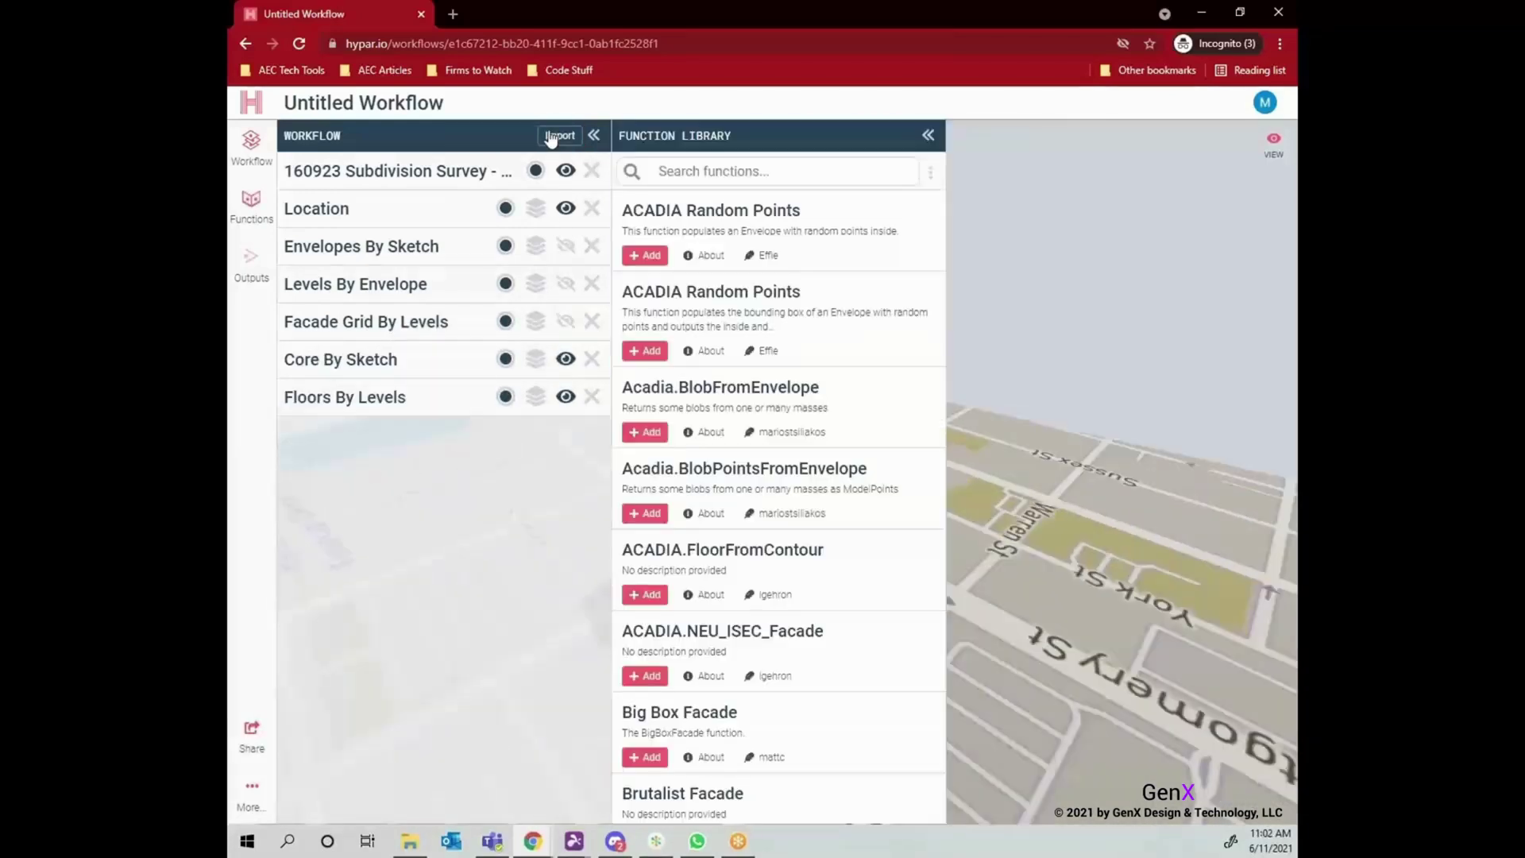
scroll(761, 409, down, 5)
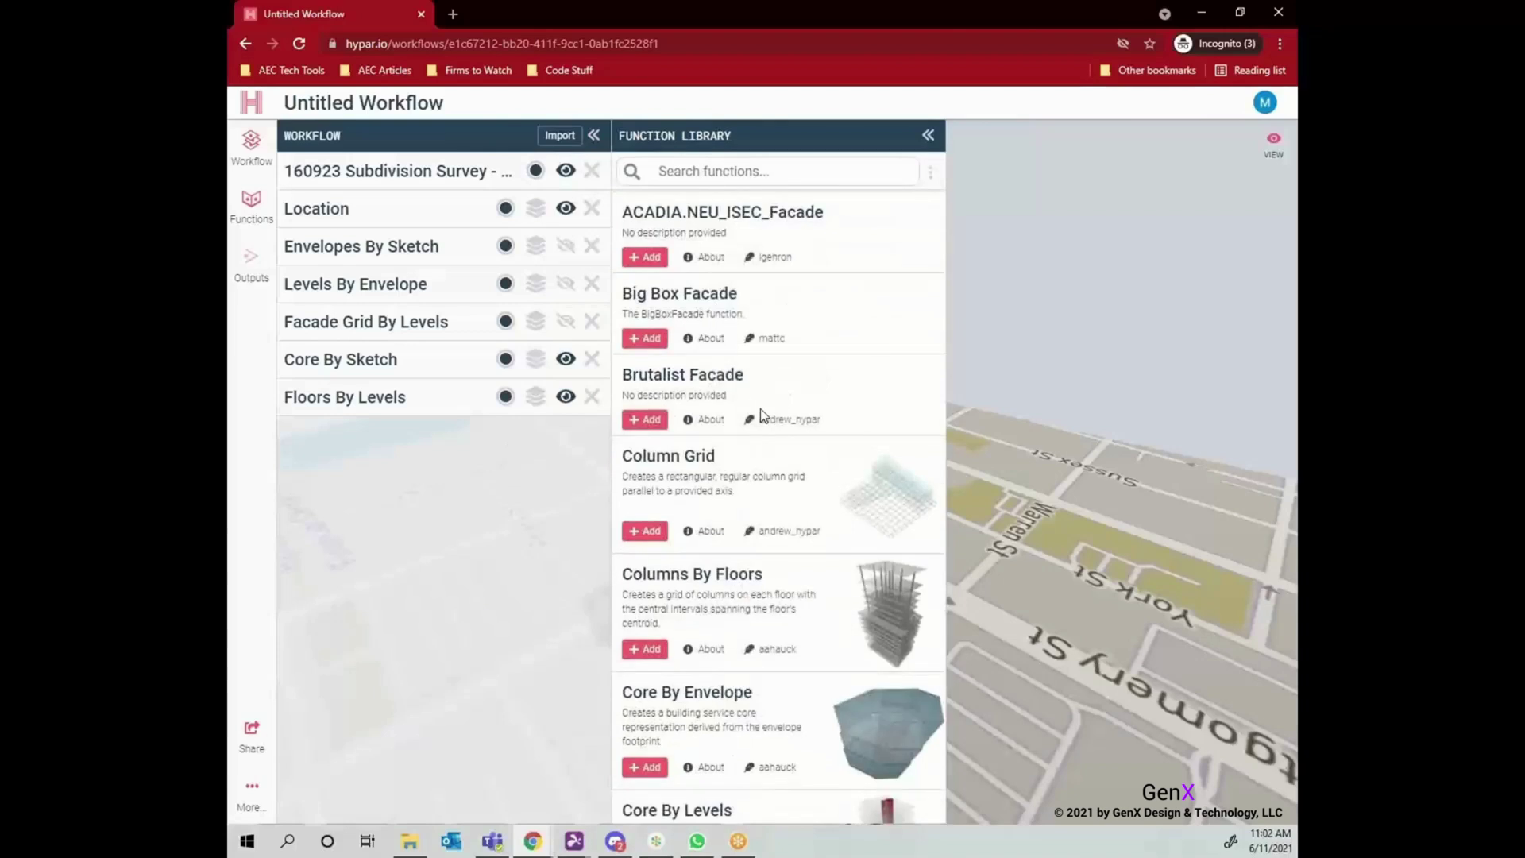
scroll(761, 408, down, 2)
text(facade)
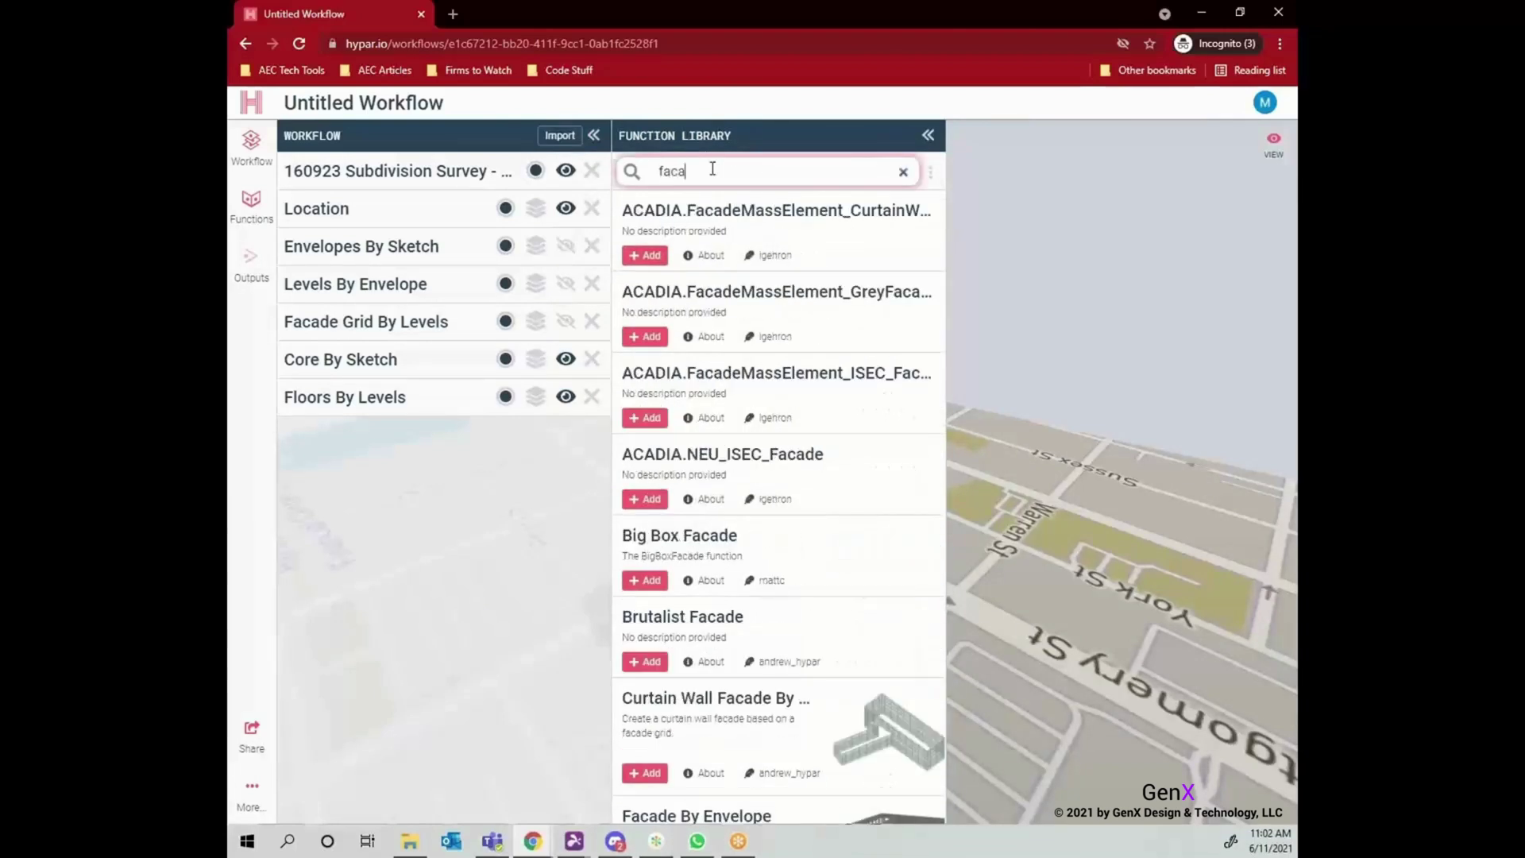
scroll(764, 461, down, 3)
click(644, 522)
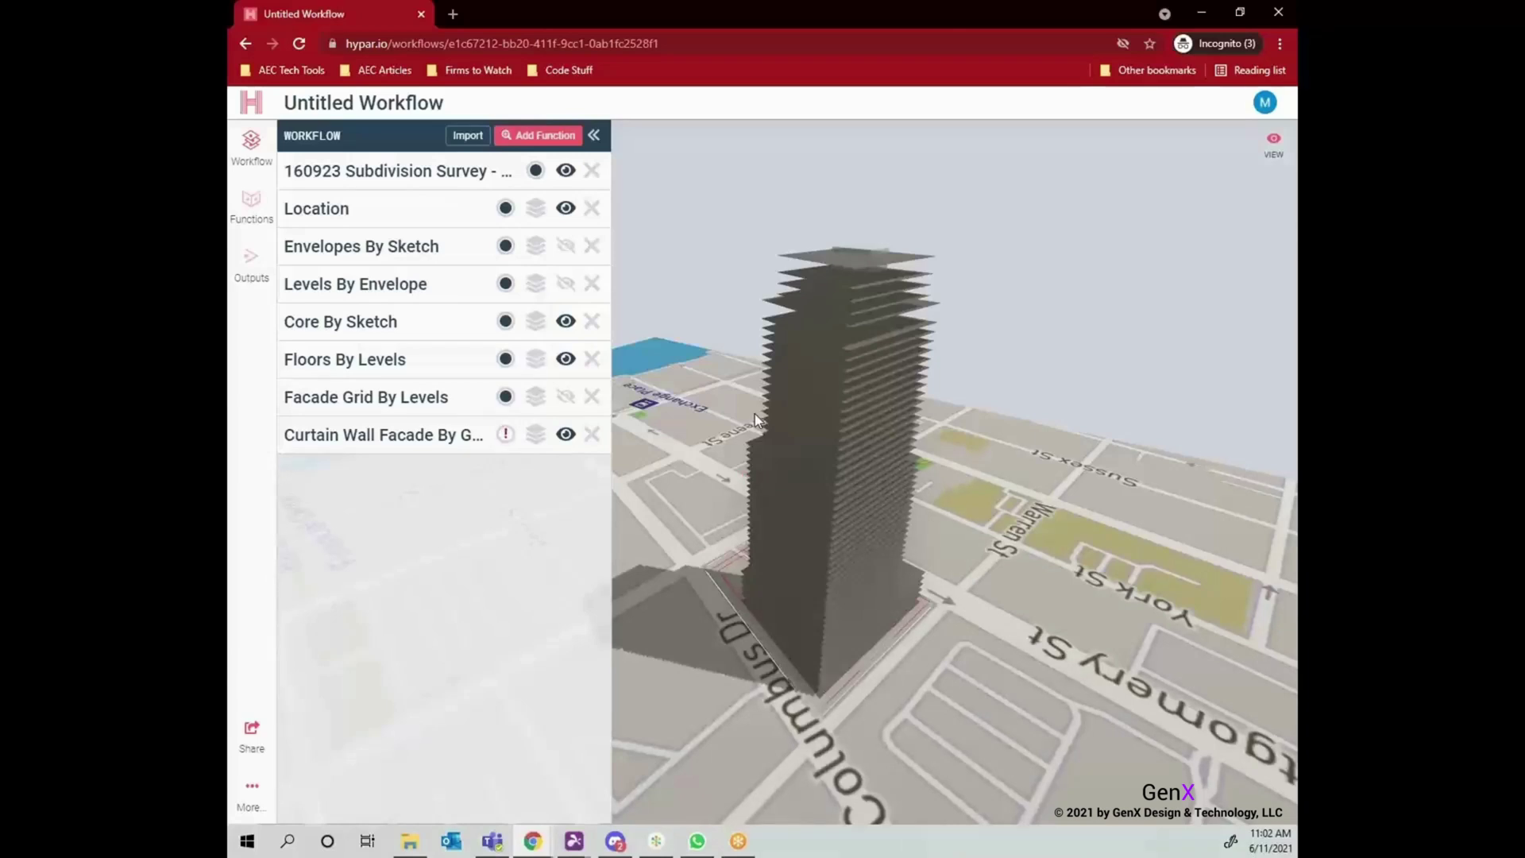
Set the curtain wall spandrel height to 1 ft and mullion width to 0.25 ft.
click(449, 435)
scroll(445, 496, down, 1)
click(412, 451)
double_click(413, 451)
text(1)
double_click(389, 578)
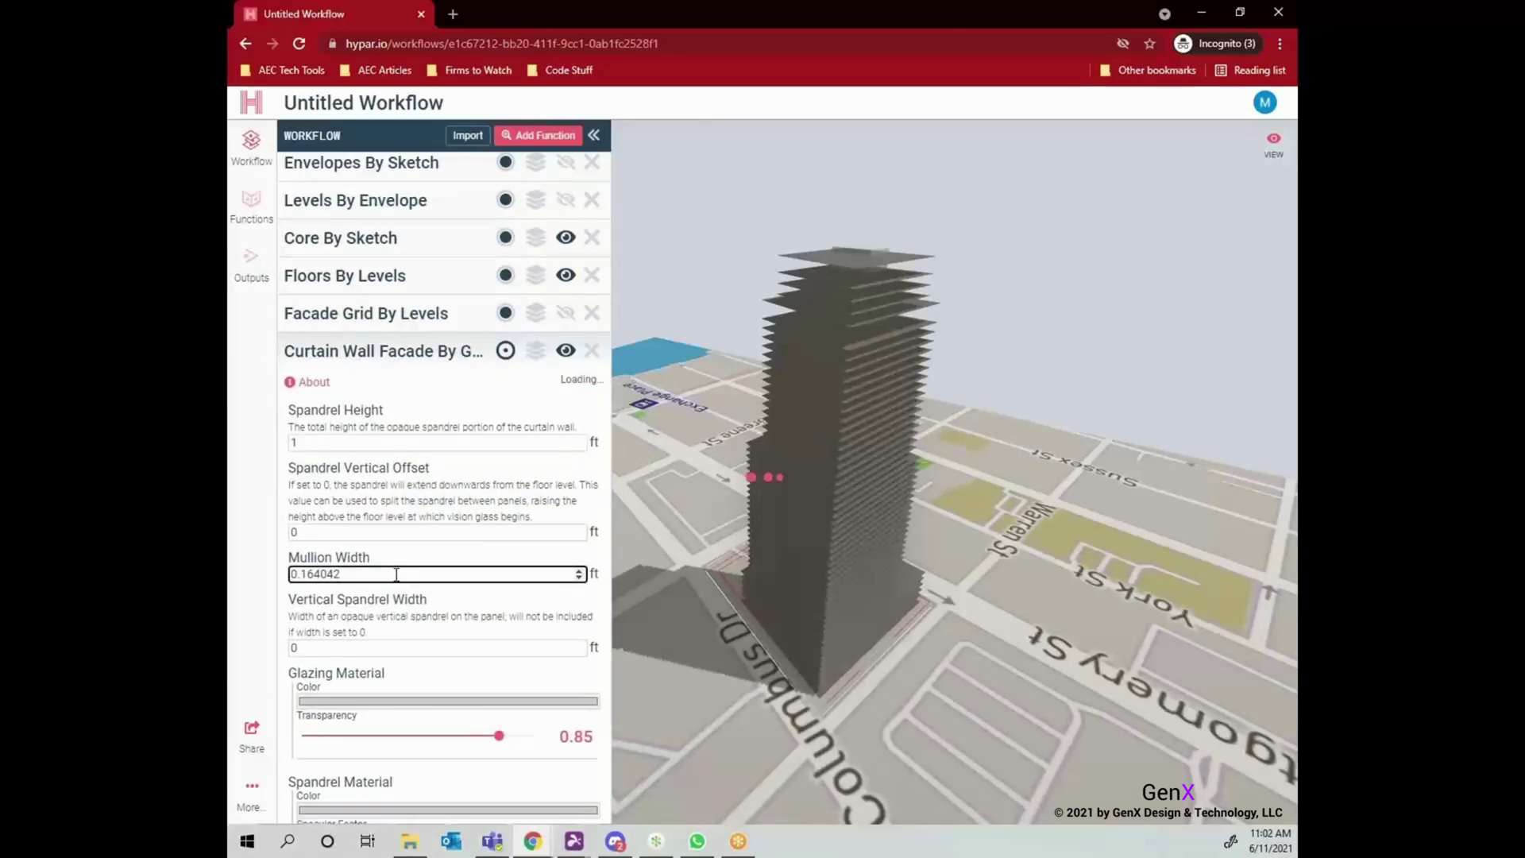
text(.25)
scroll(424, 583, down, 1)
click(421, 564)
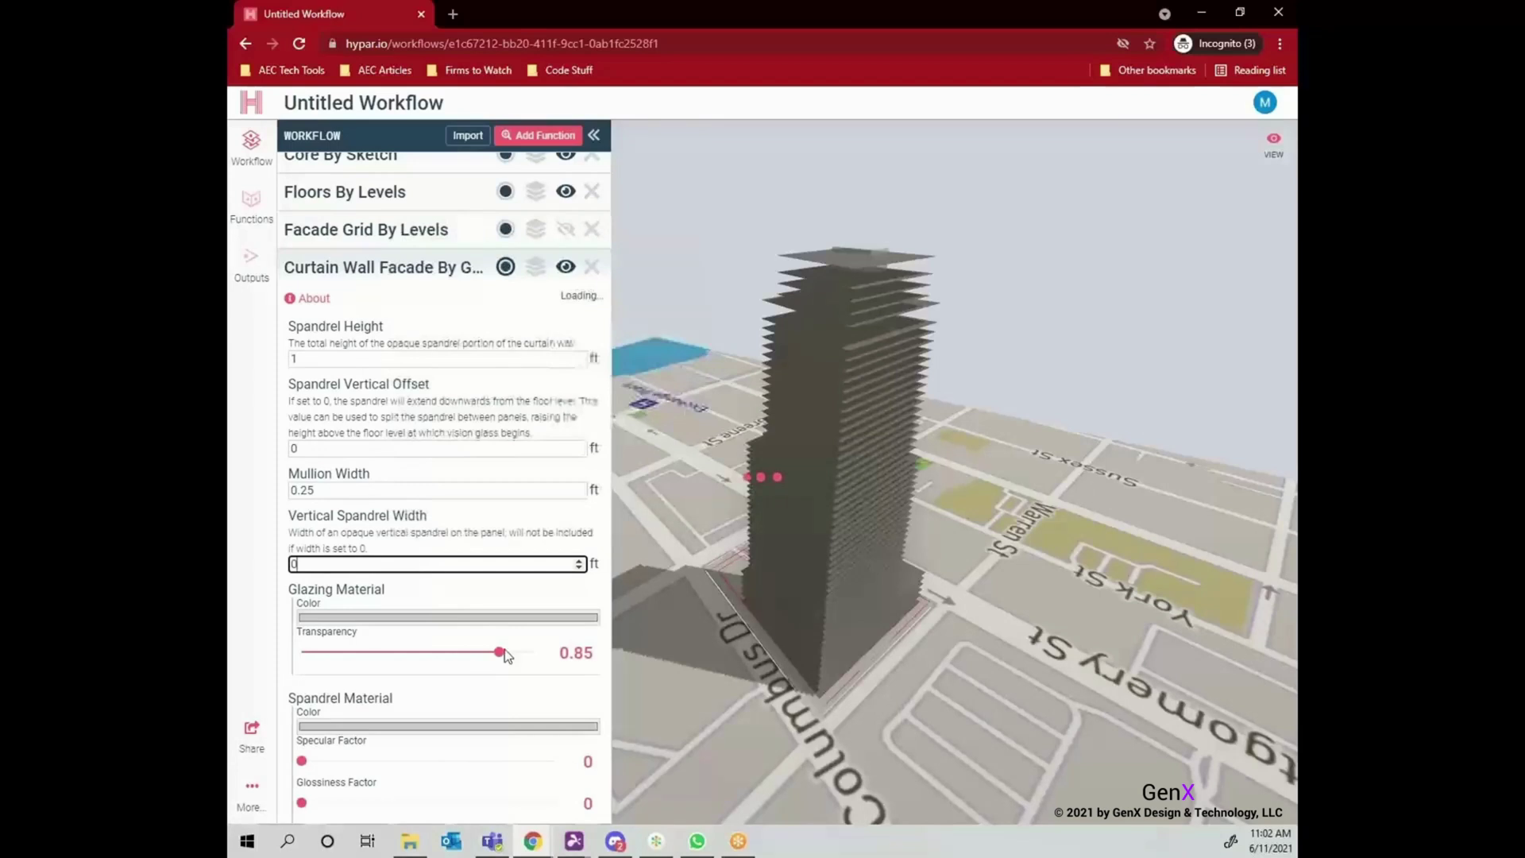
Set the curtain wall panel depth to 1 ft and glazing depth to 0.25 ft.
scroll(504, 650, down, 4)
double_click(396, 577)
text(1)
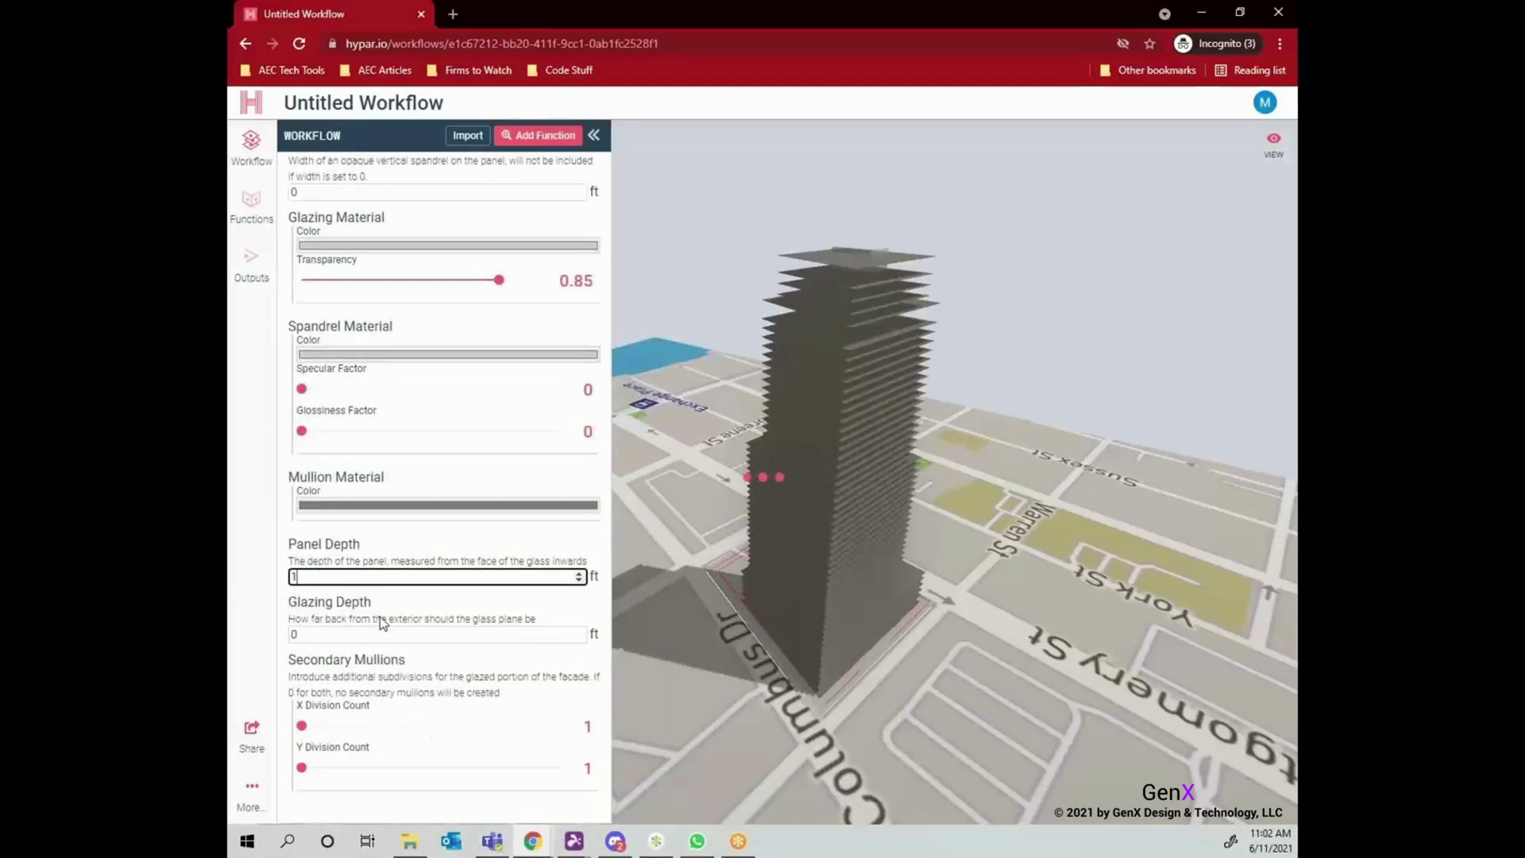
double_click(388, 634)
text(.25)
click(394, 621)
scroll(395, 622, up, 5)
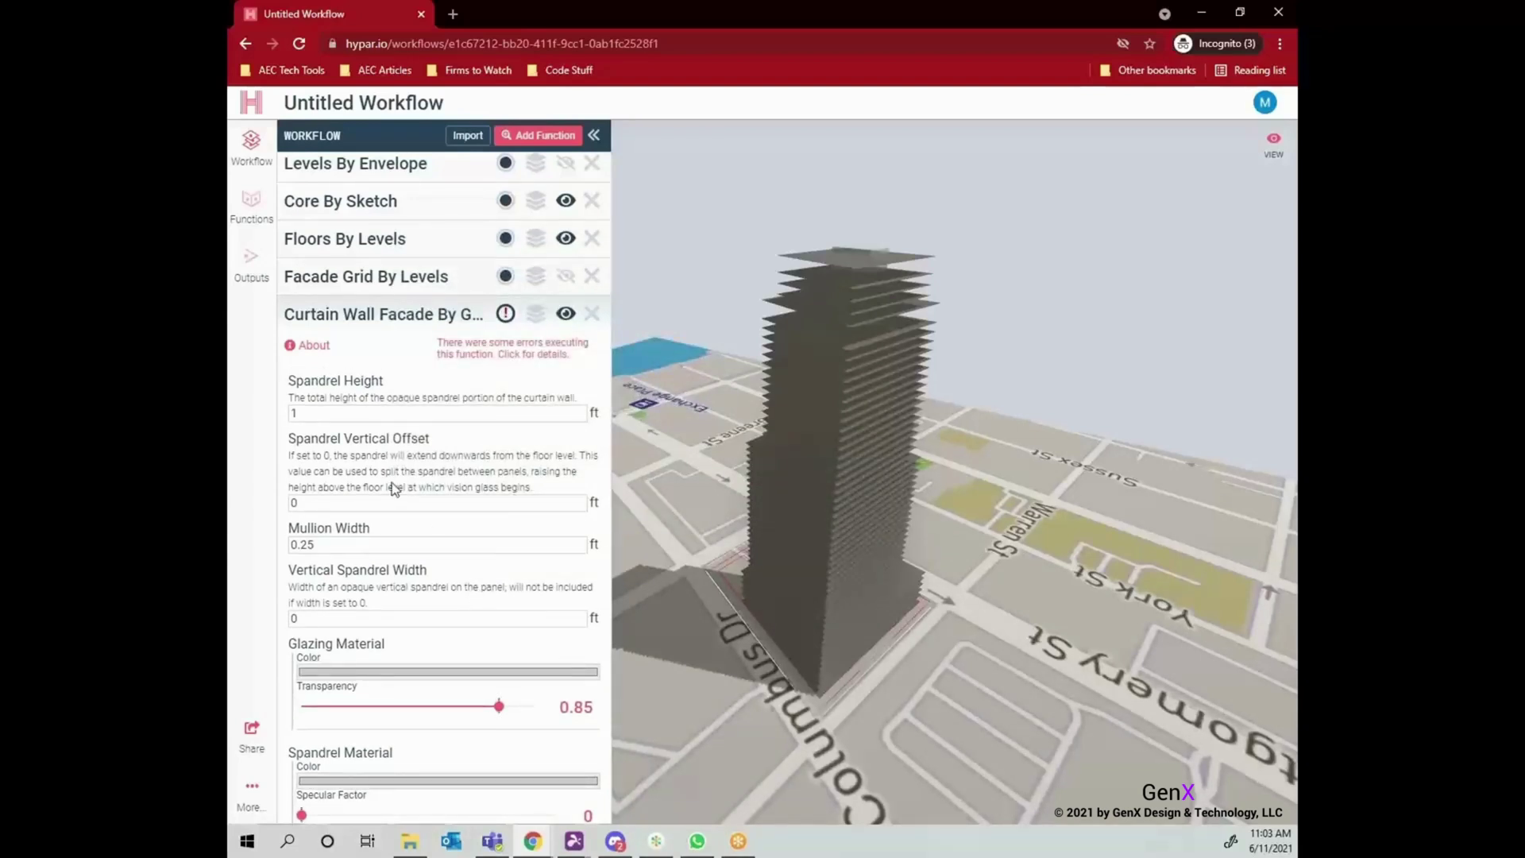
Review the error details reported by the curtain wall facade function.
click(506, 322)
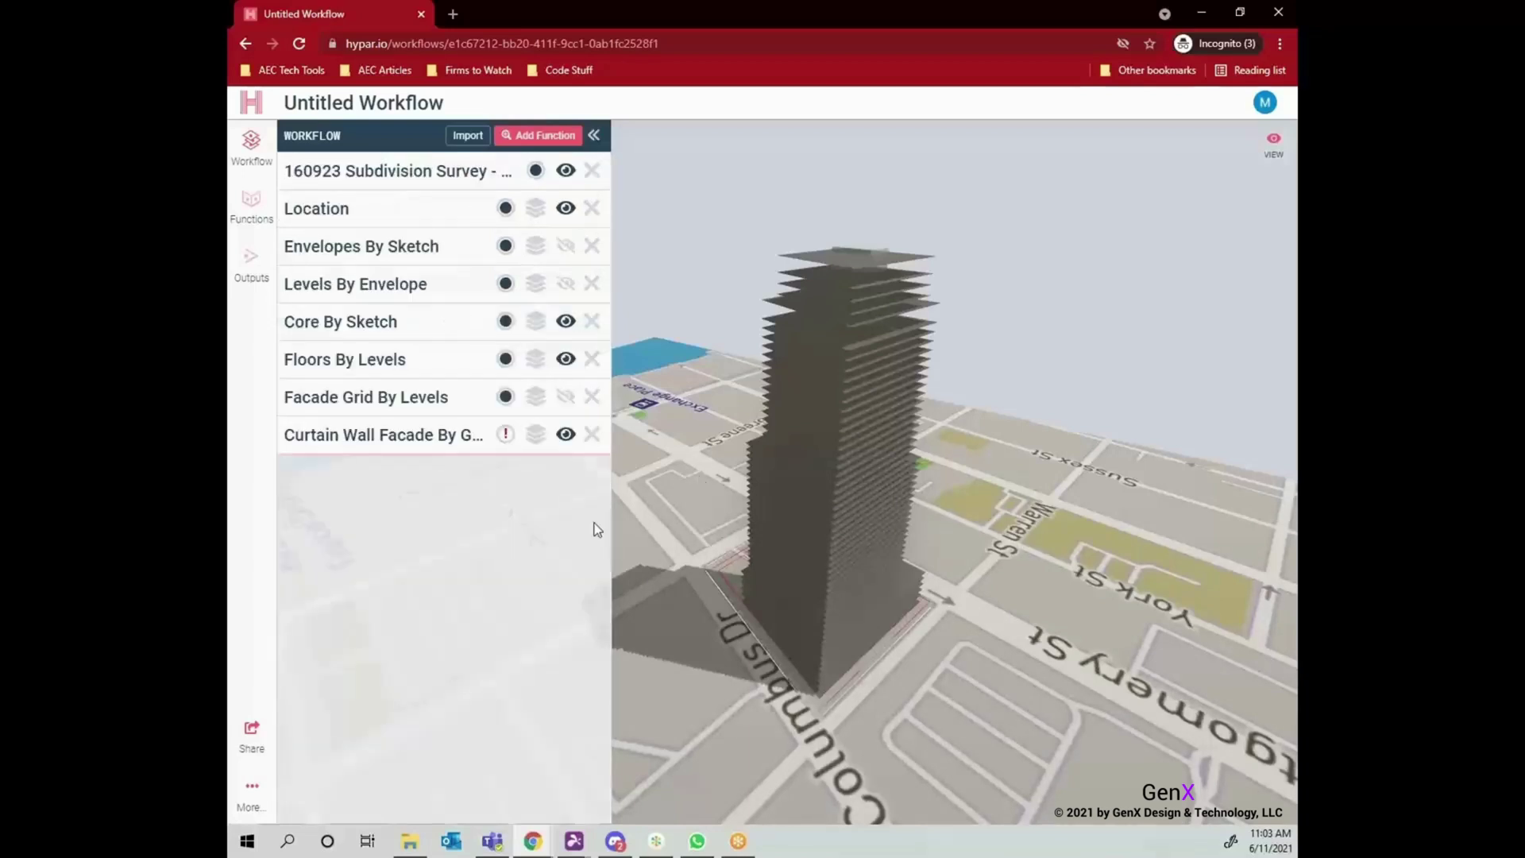
click(443, 436)
click(515, 437)
click(508, 435)
click(511, 474)
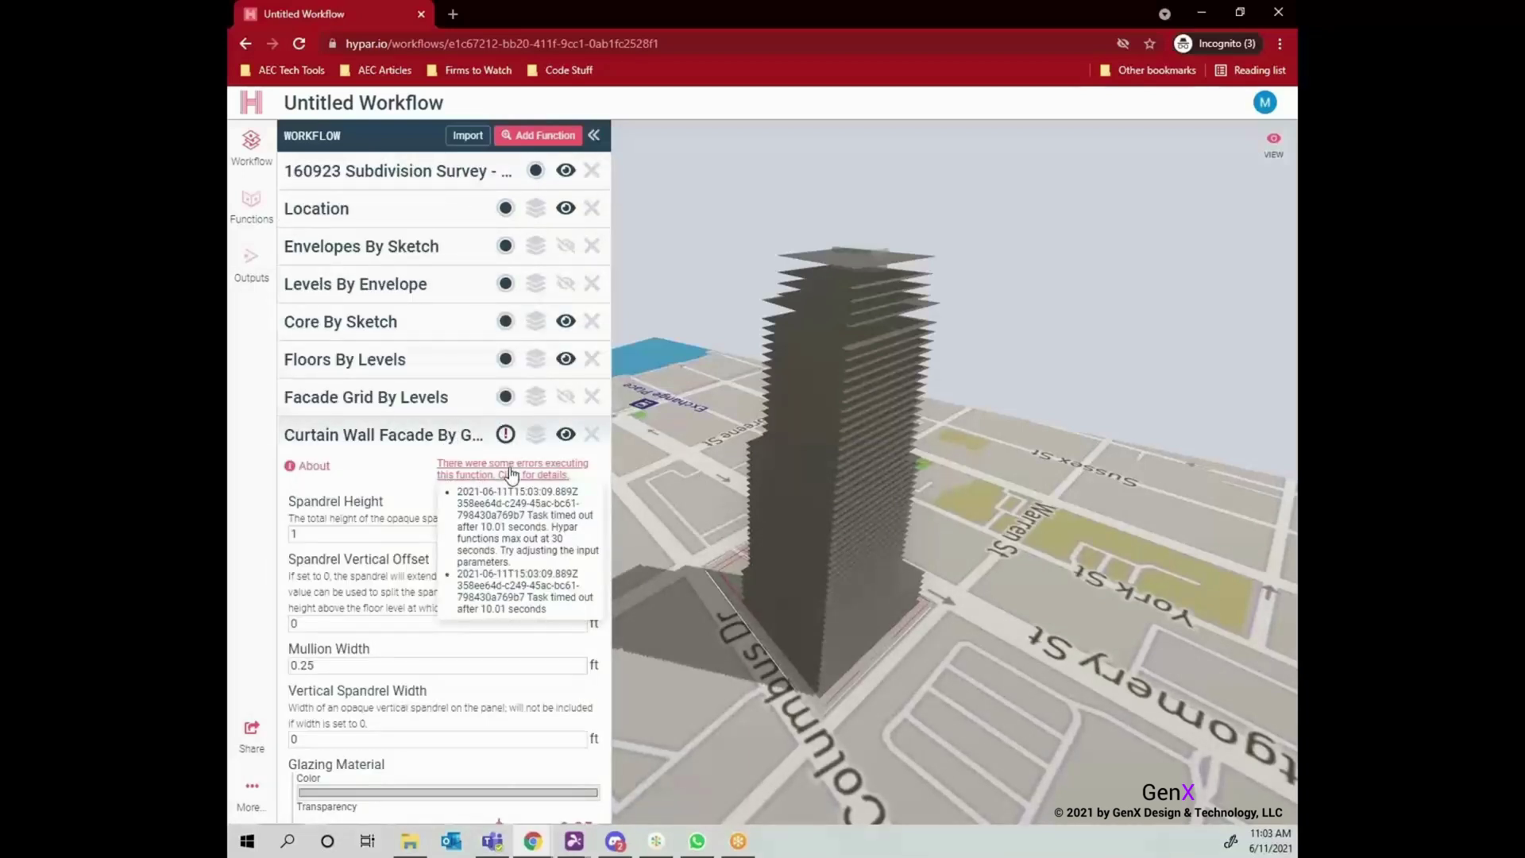
Set Facade Grid target panel width to 20 ft, keeping Approximate Width mode.
click(382, 399)
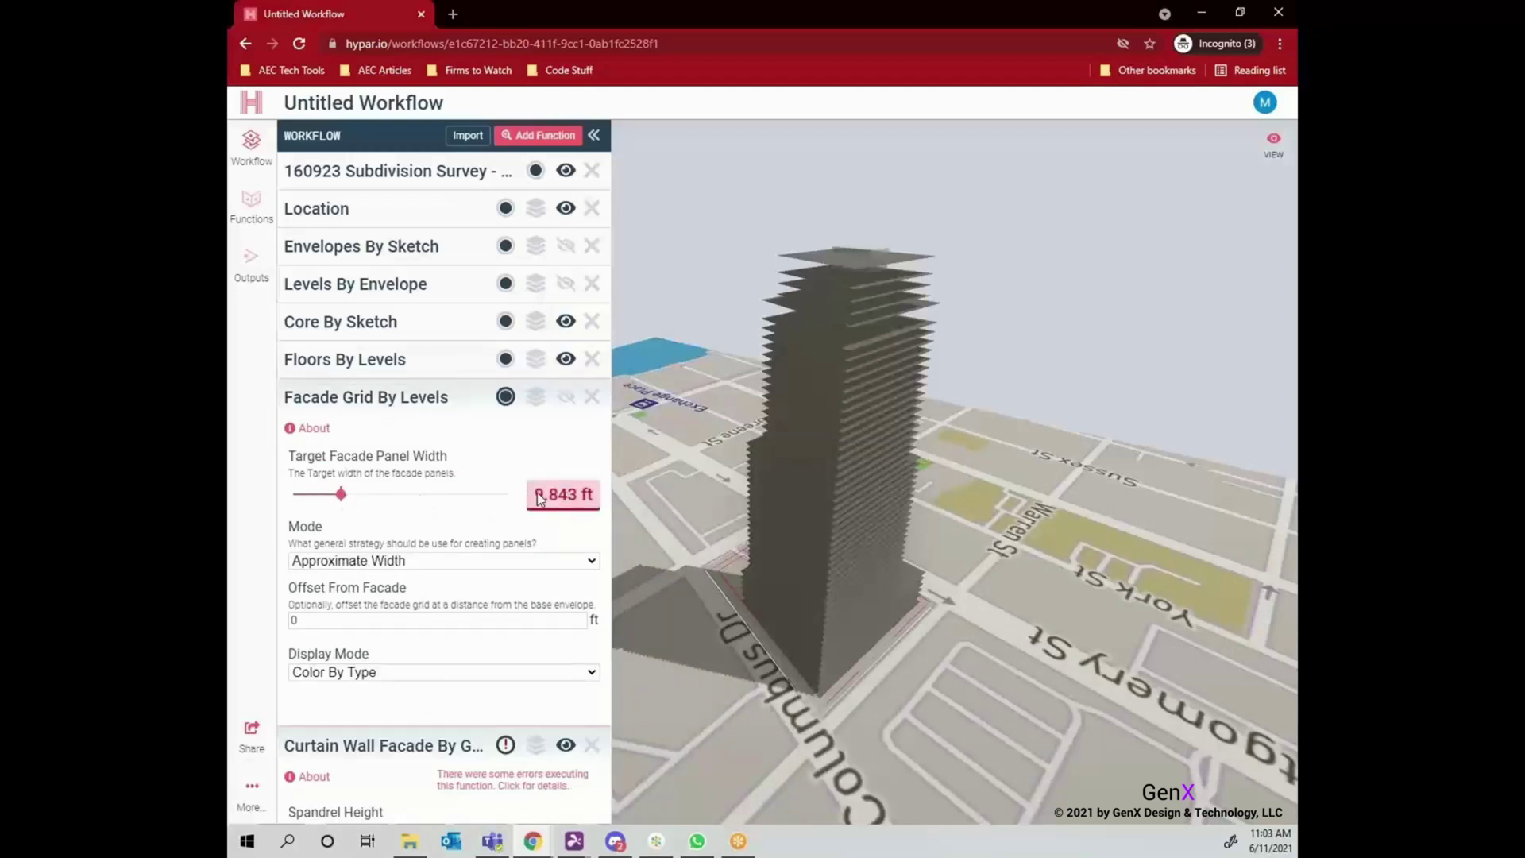
click(429, 494)
click(537, 560)
click(476, 593)
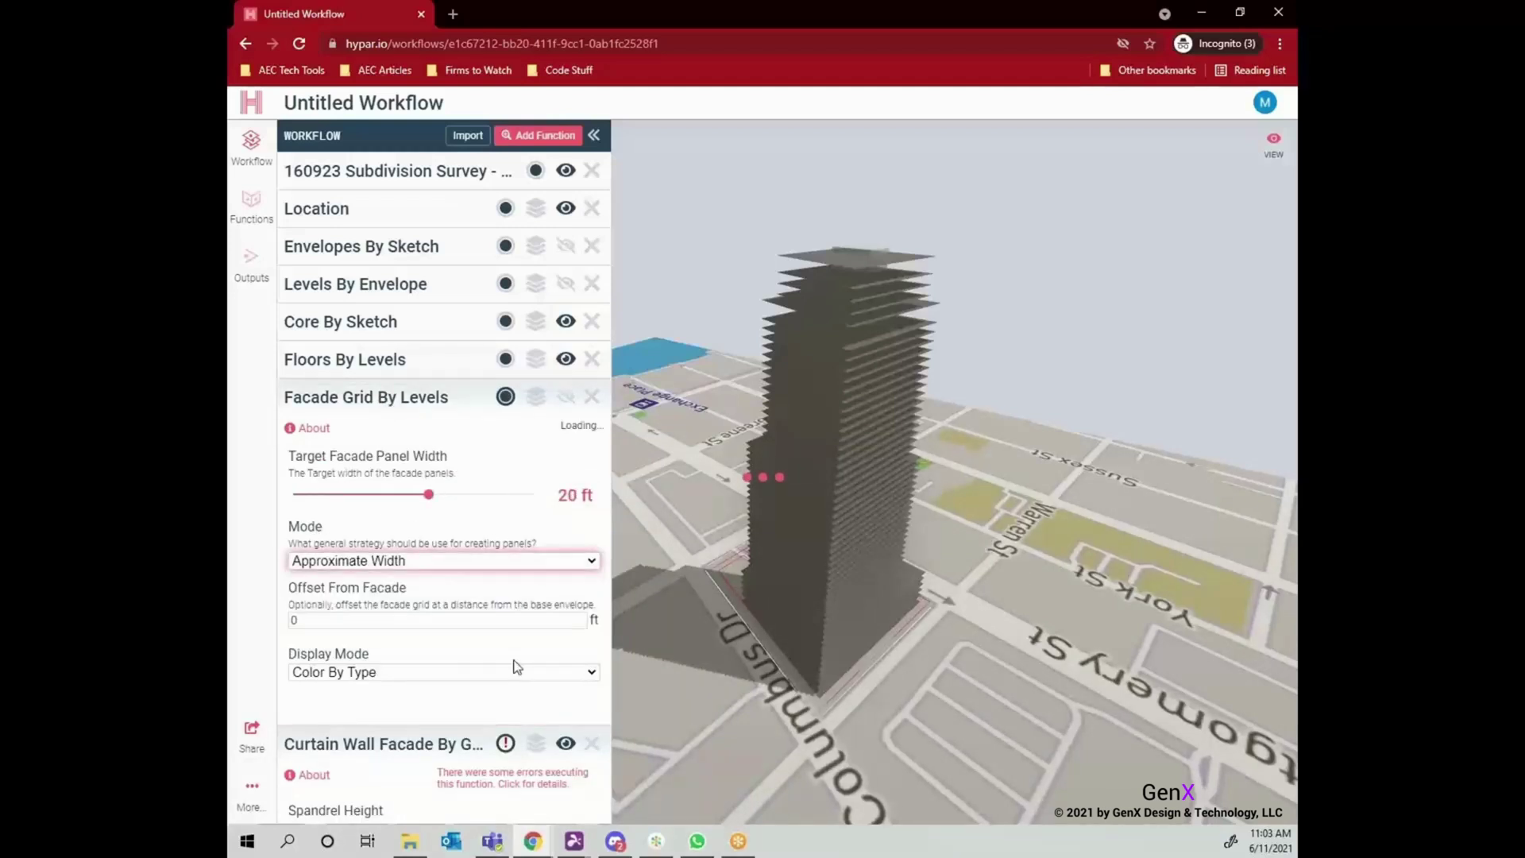
Change the Levels By Envelope standard level height to 20 ft.
click(382, 359)
click(381, 284)
click(575, 452)
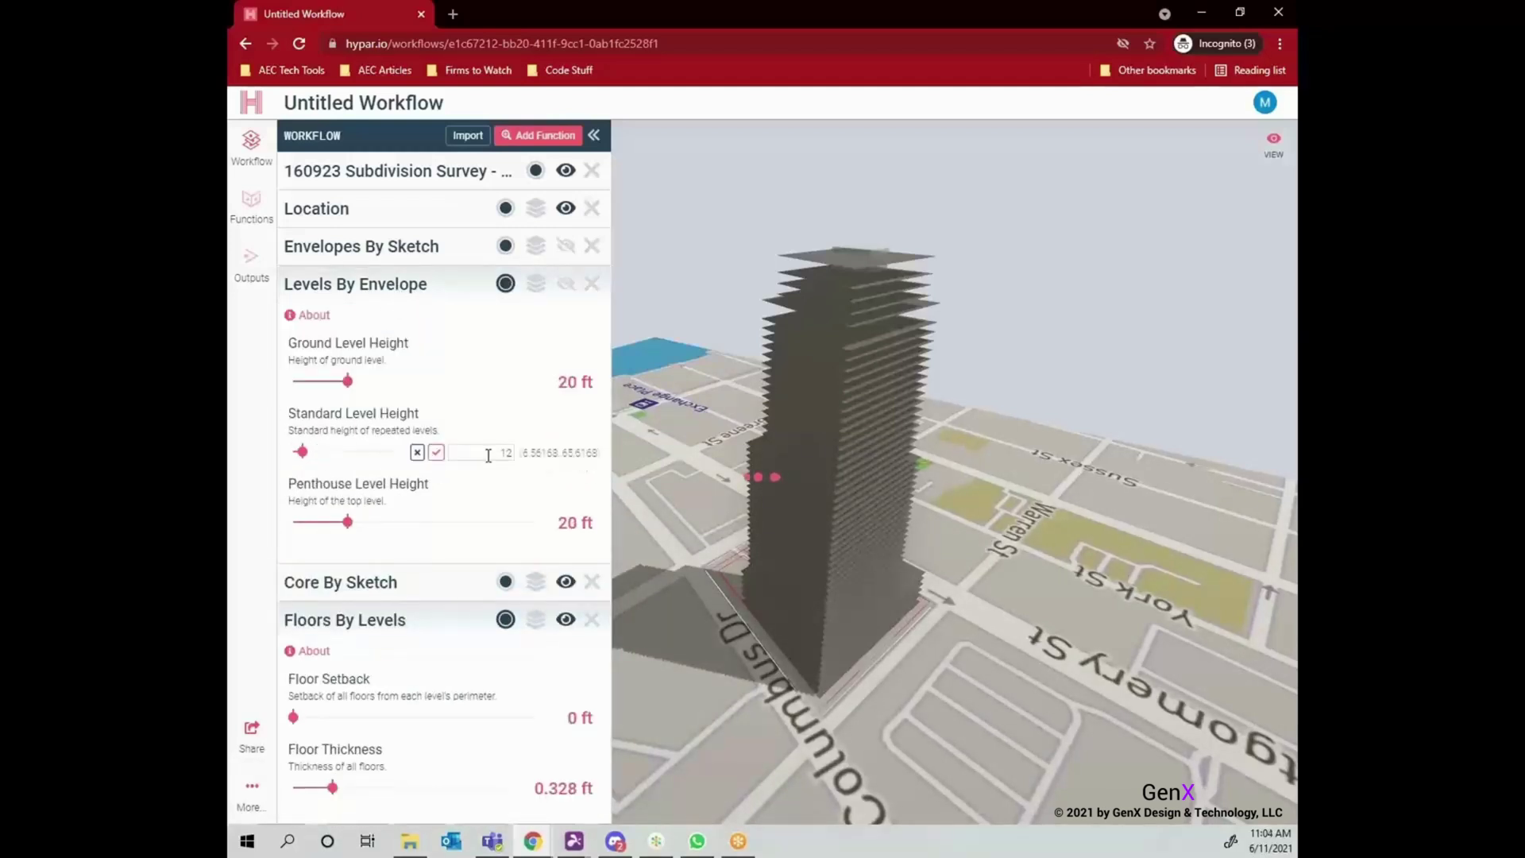
text(20)
key(Return)
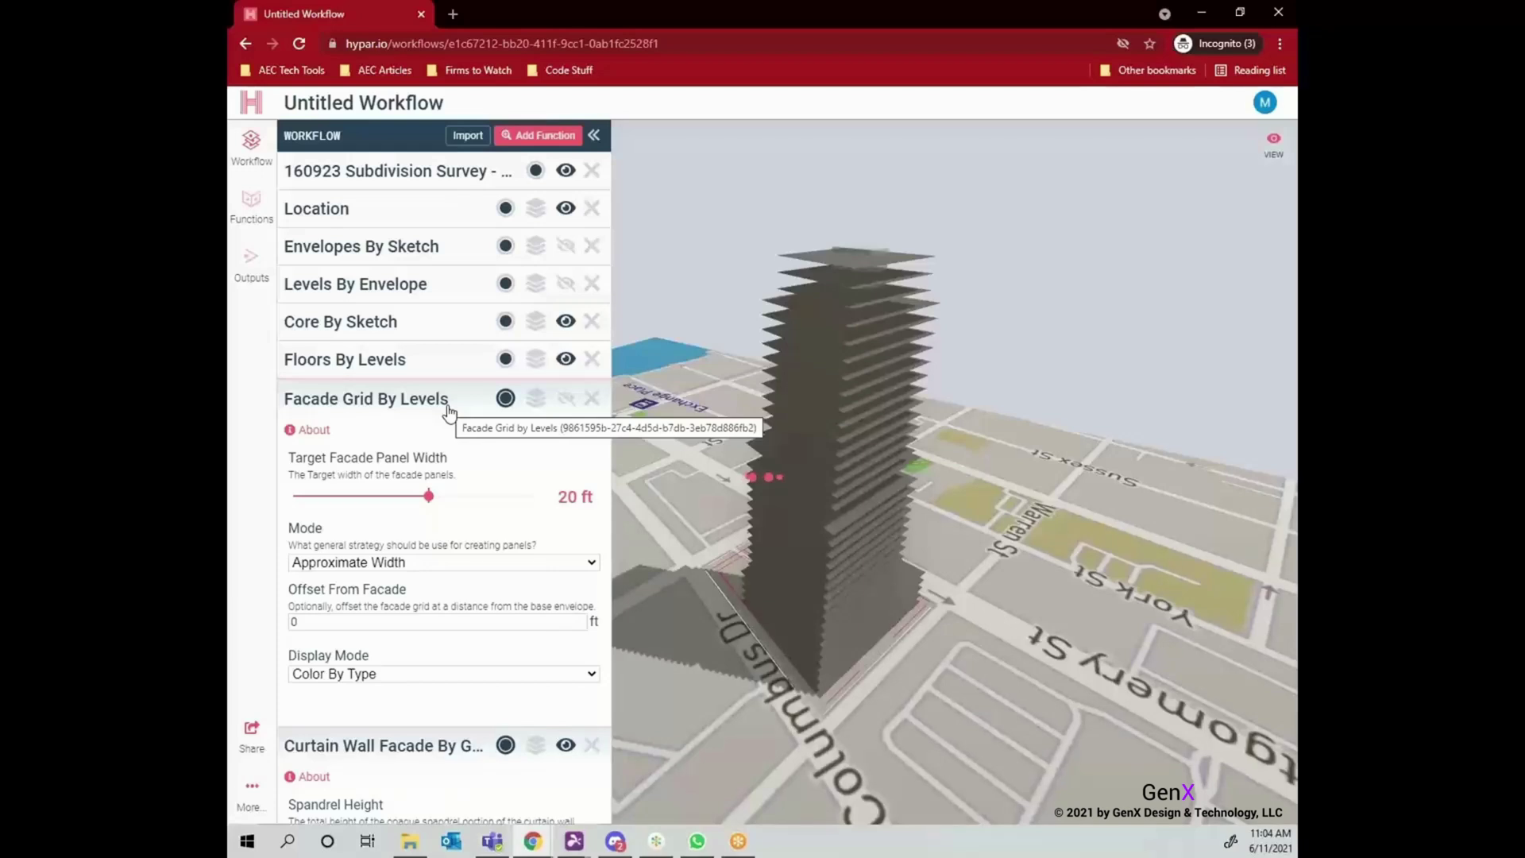
Collapse the facade settings and zoom into the tower's gridded glass curtain wall.
click(449, 398)
click(445, 436)
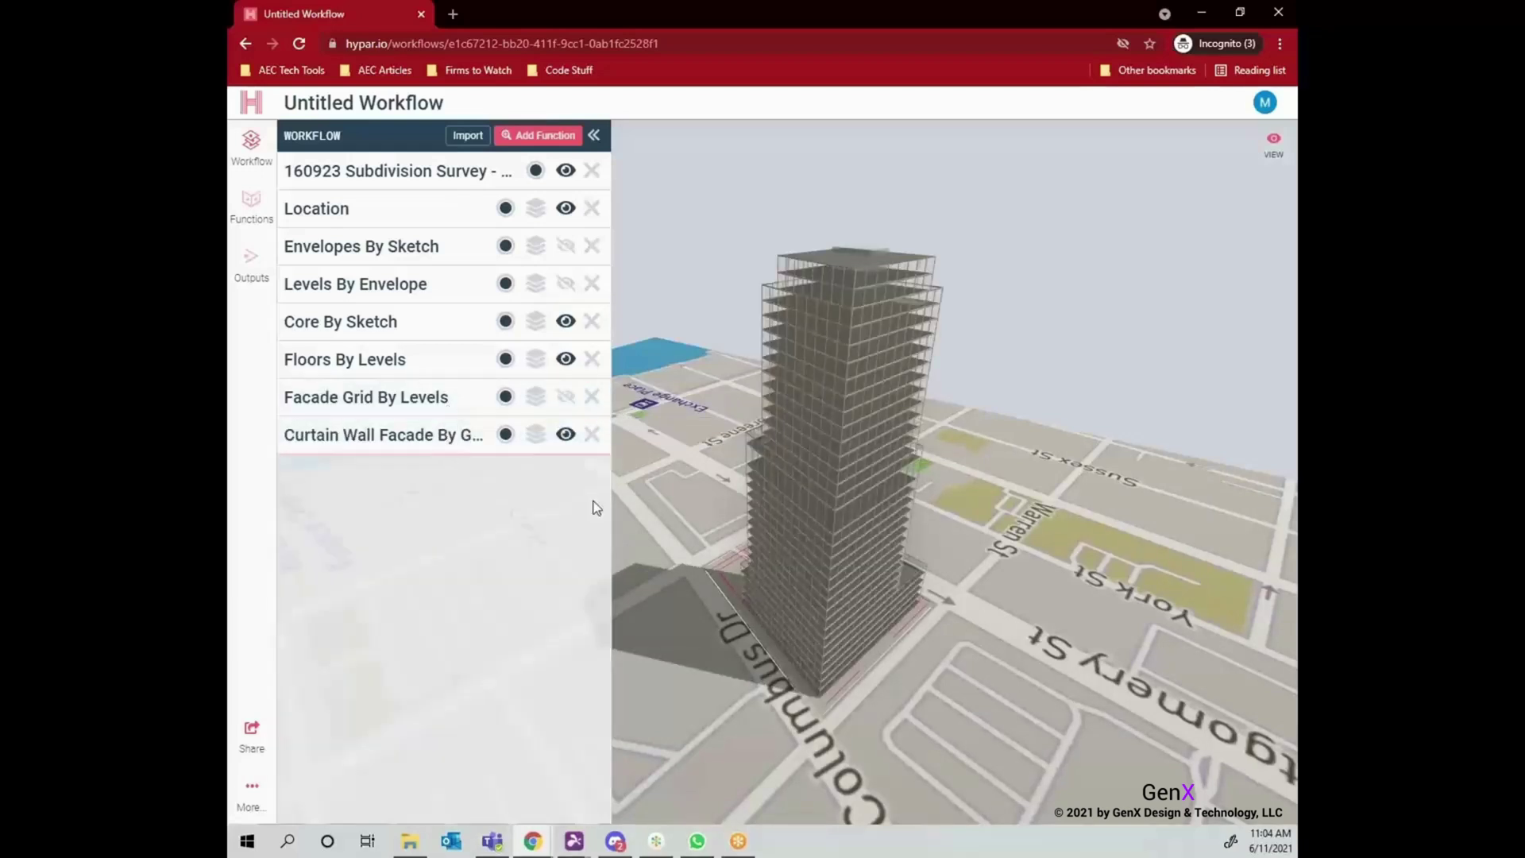
scroll(840, 296, up, 5)
scroll(838, 302, up, 3)
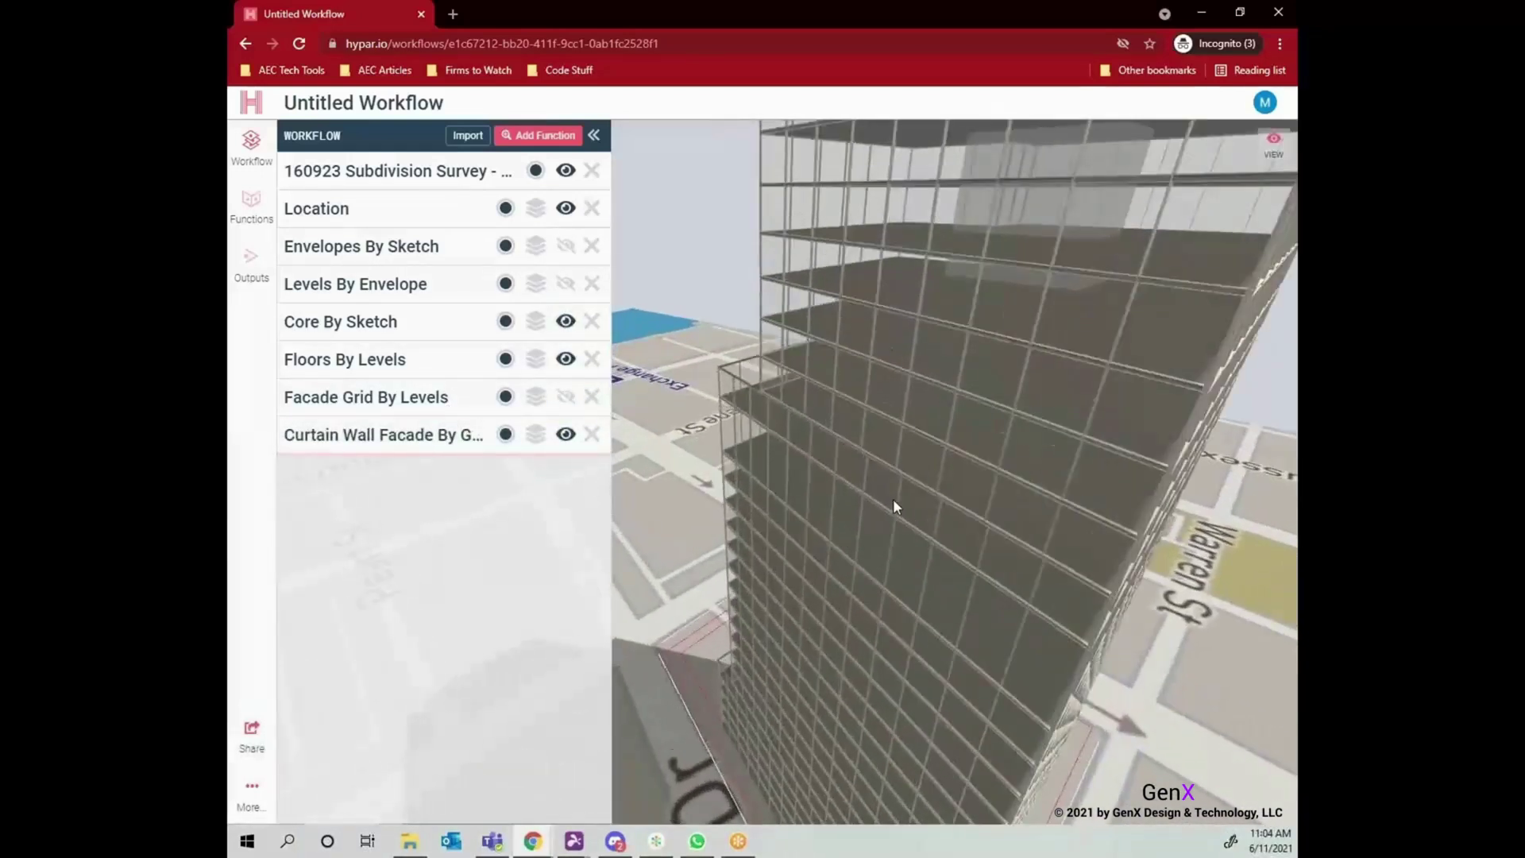